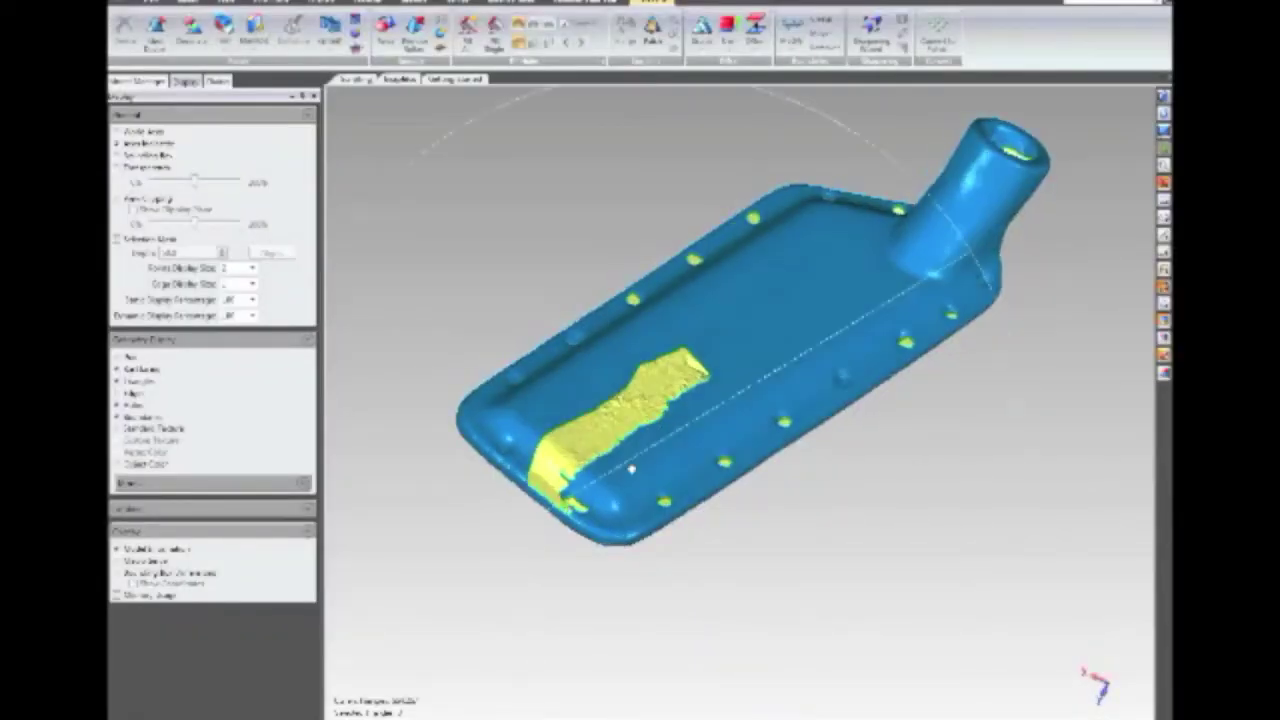
Examine the missing strip at the closed end of the Merged mesh against the scan that covers it, ending with Merged active.
scroll(607, 477, "up", 3)
right_click_drag(673, 478, 597, 510)
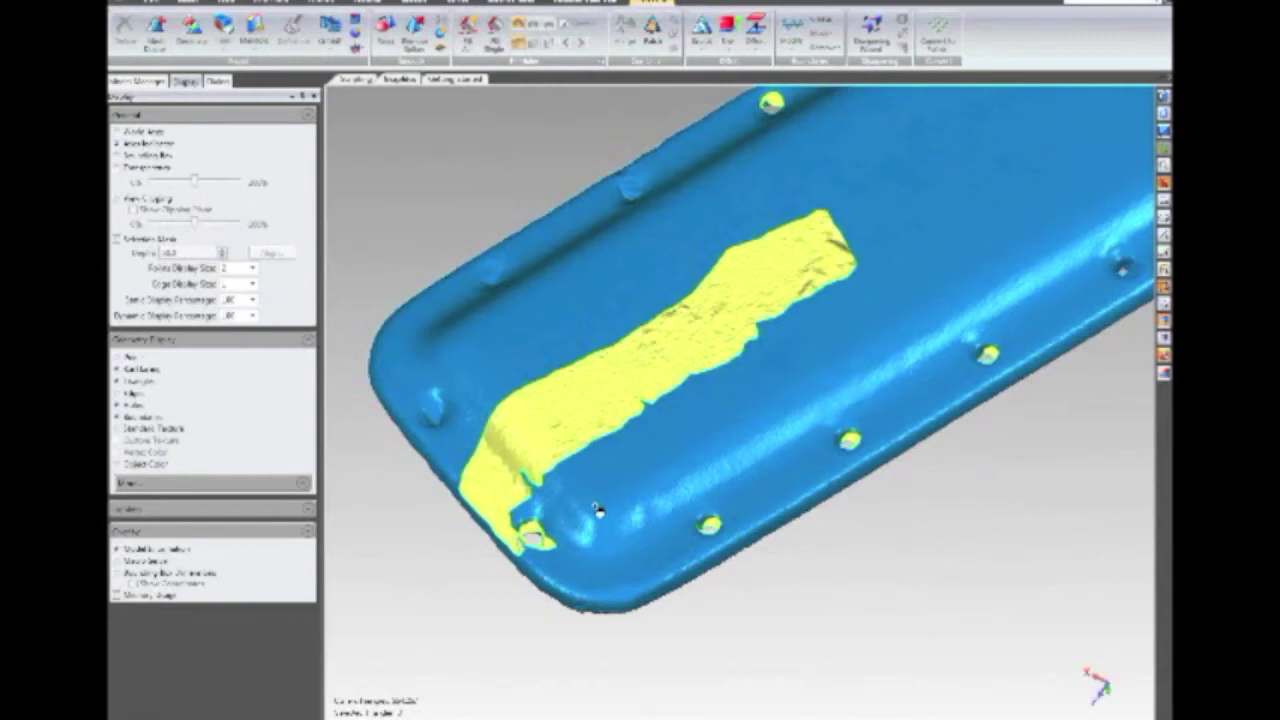
middle_click_drag(771, 427, 741, 432)
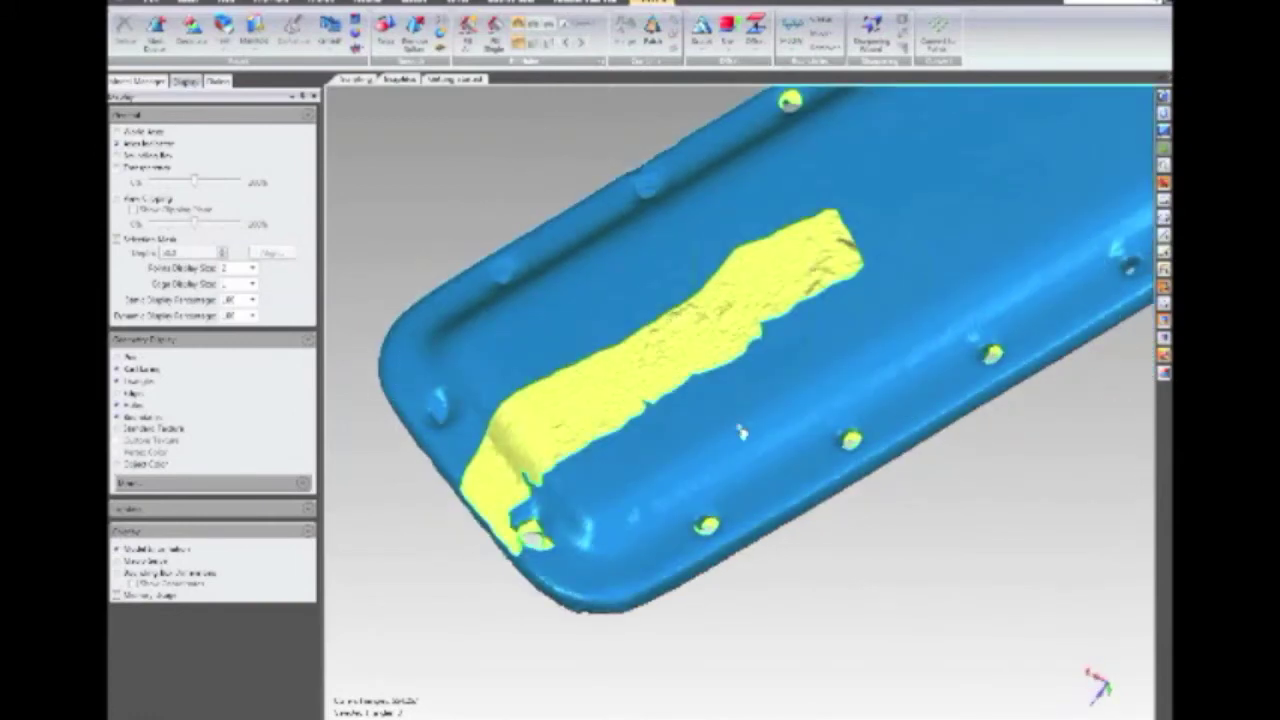
left_click(137, 81)
double_click(152, 108)
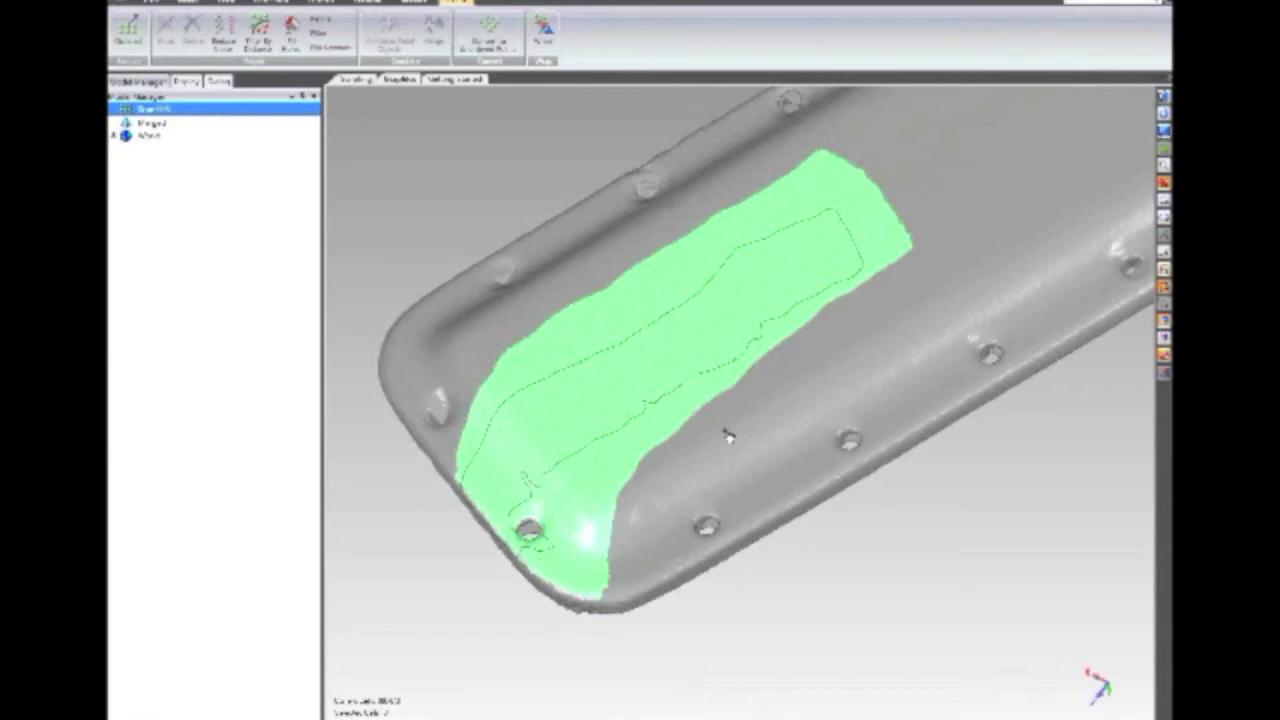
left_click(152, 123)
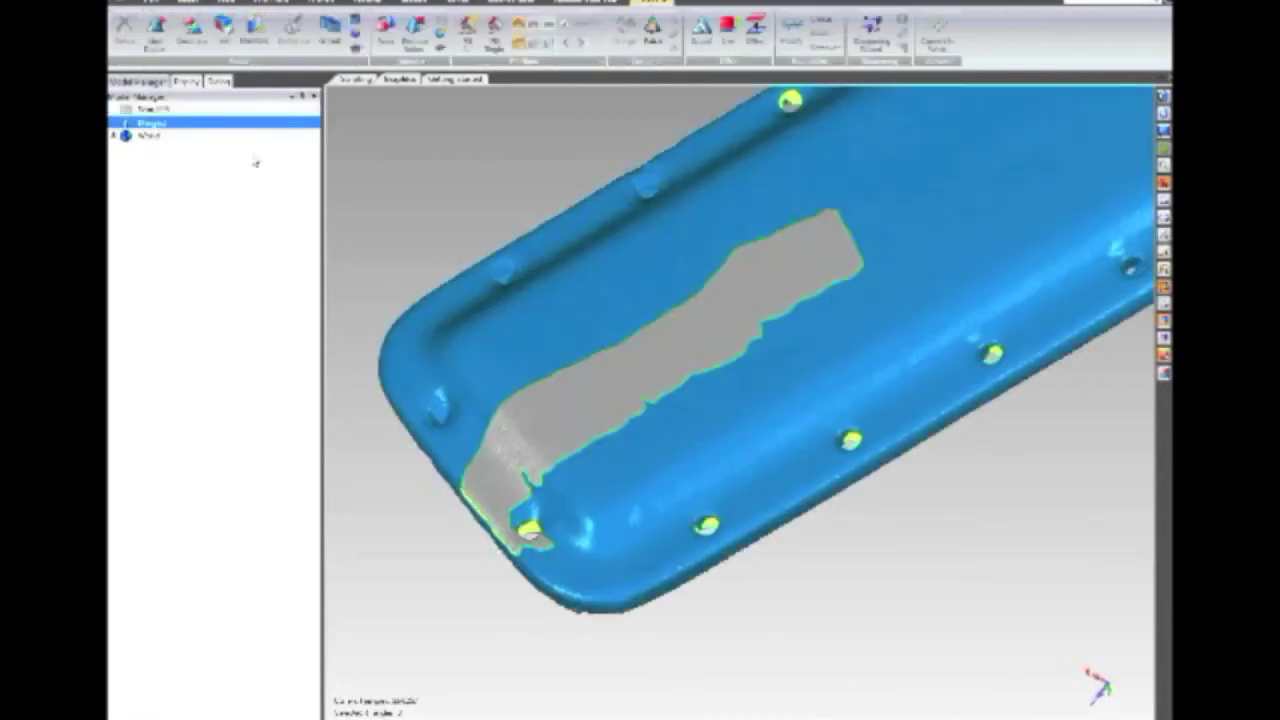
Patch the large missing strip in the Merged mesh using the scan object as the patch source.
left_click(652, 38)
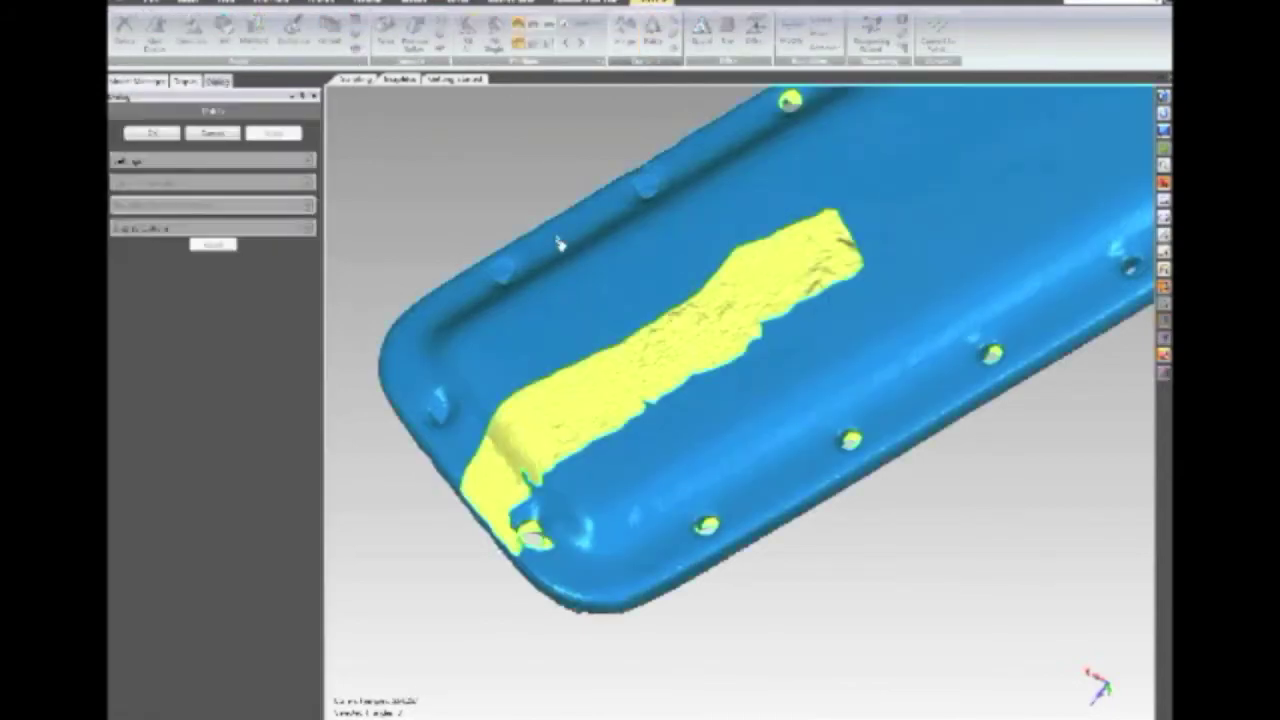
left_click(145, 190)
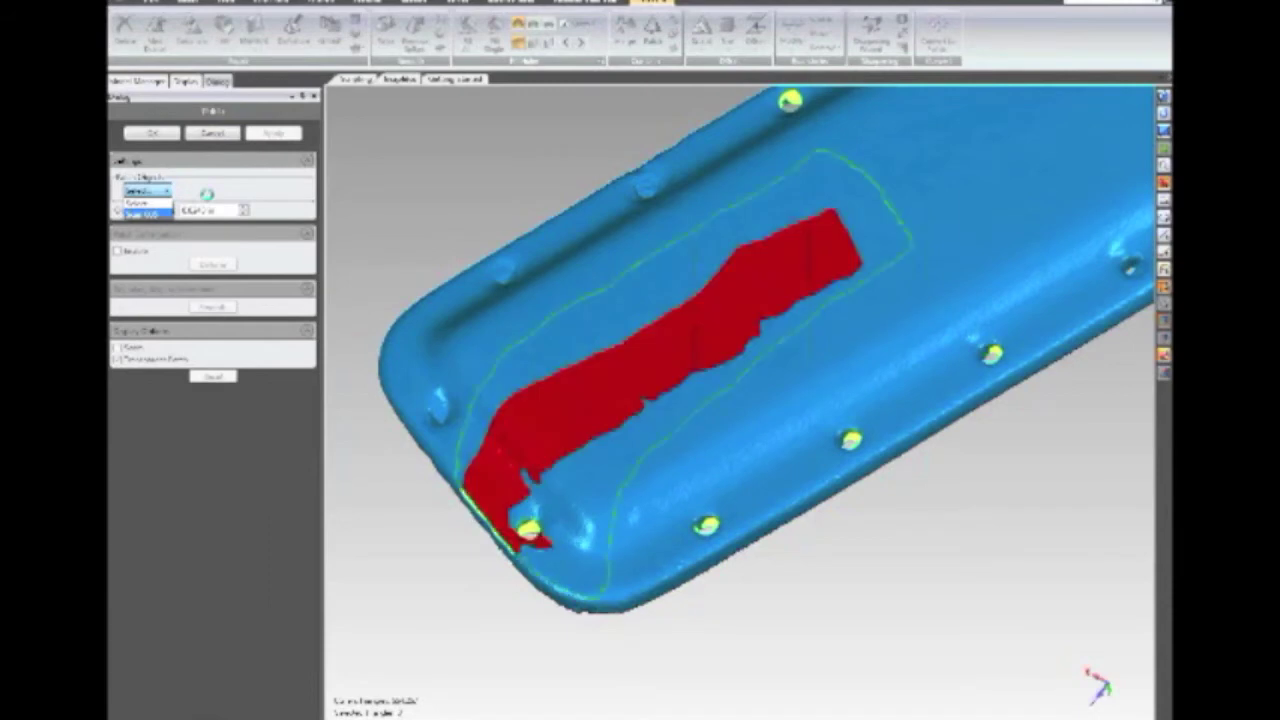
left_click(260, 132)
left_click(273, 133)
middle_click_drag(662, 333, 654, 511)
right_click_drag(652, 510, 696, 287)
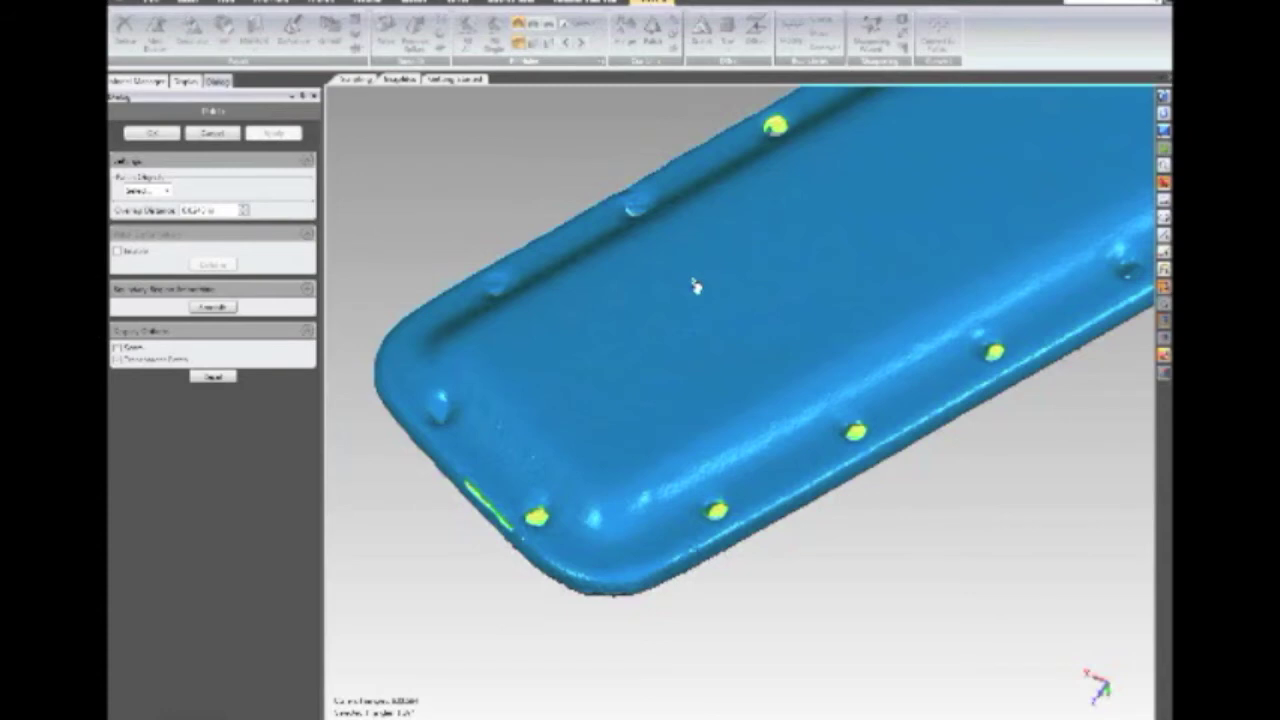
left_click(152, 133)
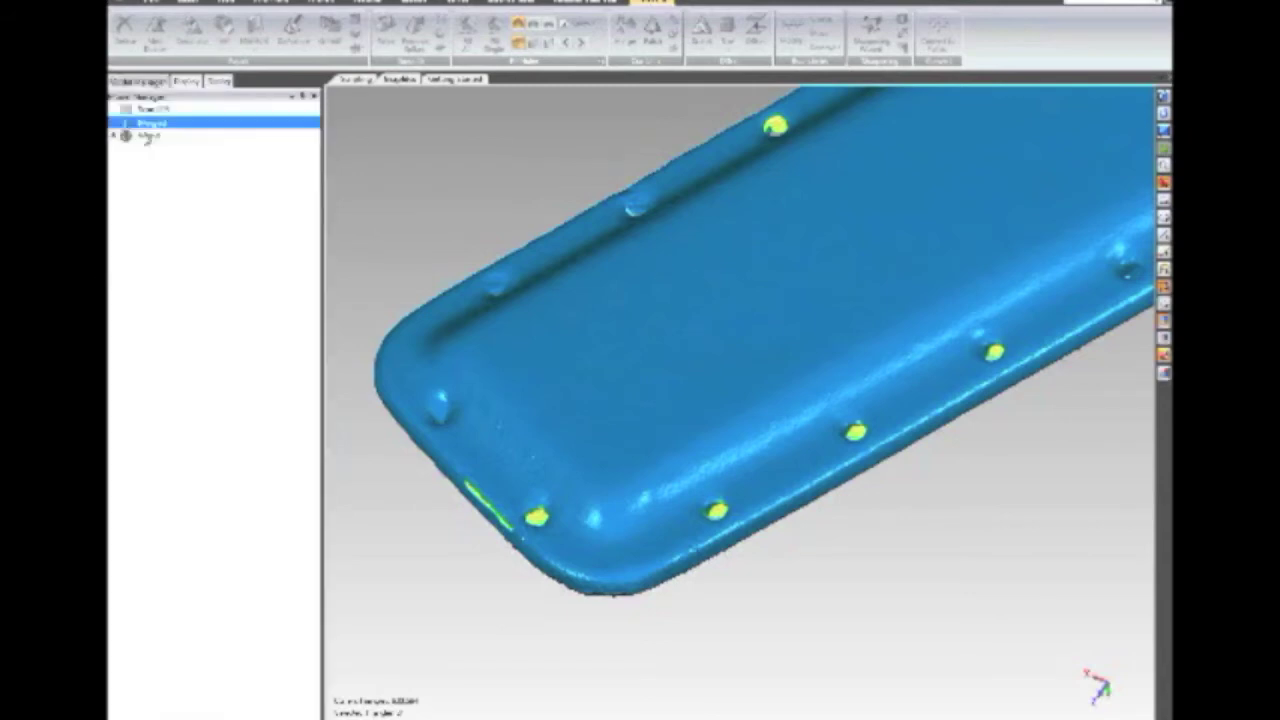
Open the Patching Sample file at the end of the folder's wrap files, discarding the changes to the current model.
left_click(151, 3)
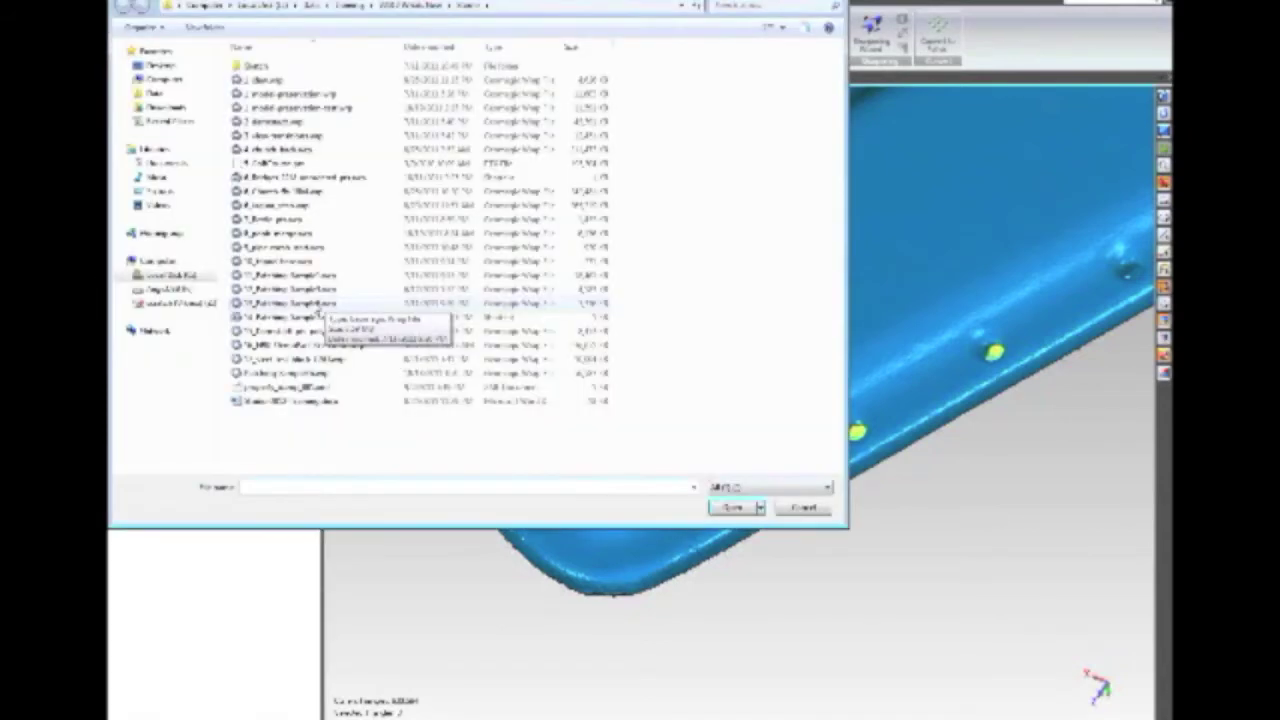
double_click(289, 375)
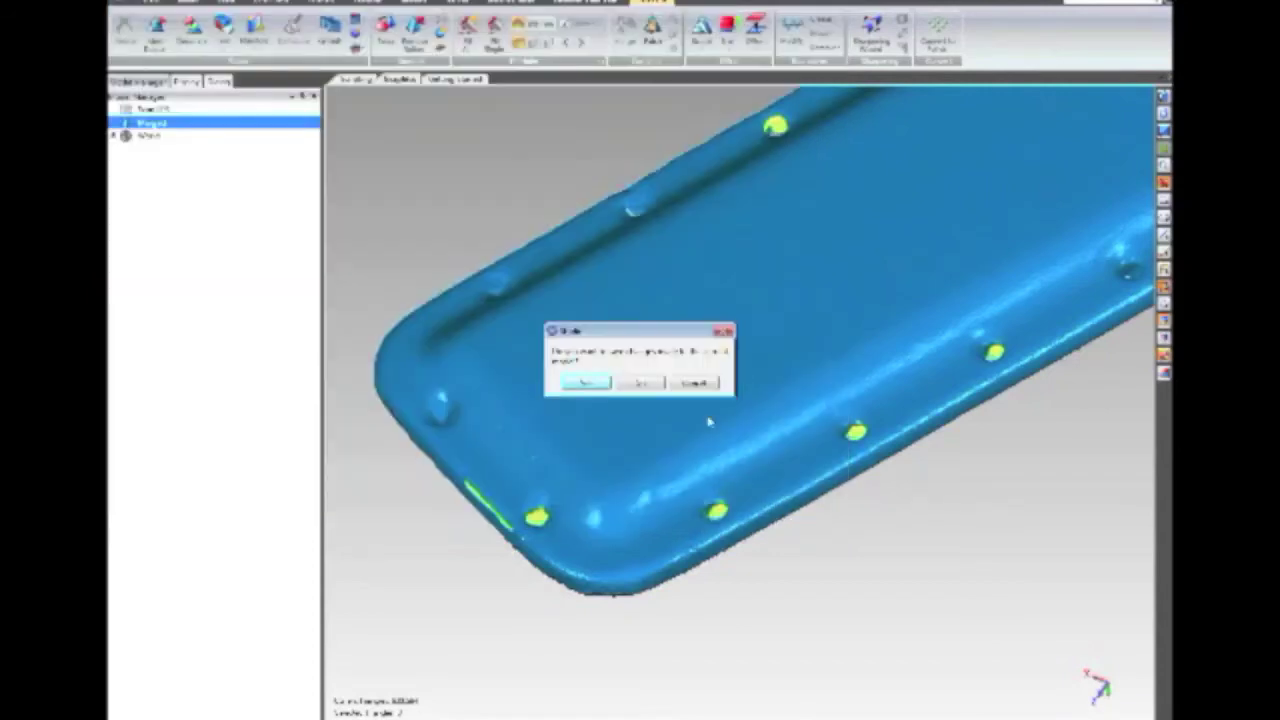
left_click(644, 388)
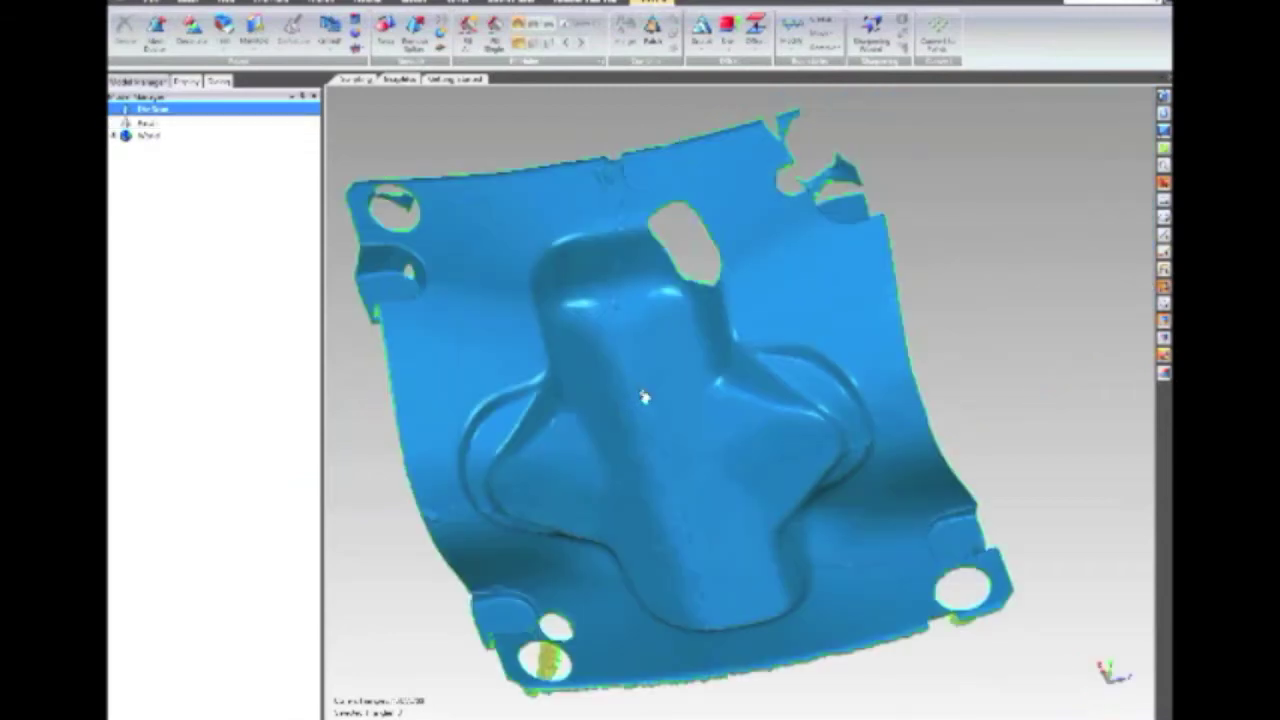
Inspect the hole at the rounded corner of the raised form in the die scan and the matching opposite corner.
middle_click_drag(758, 595, 655, 705)
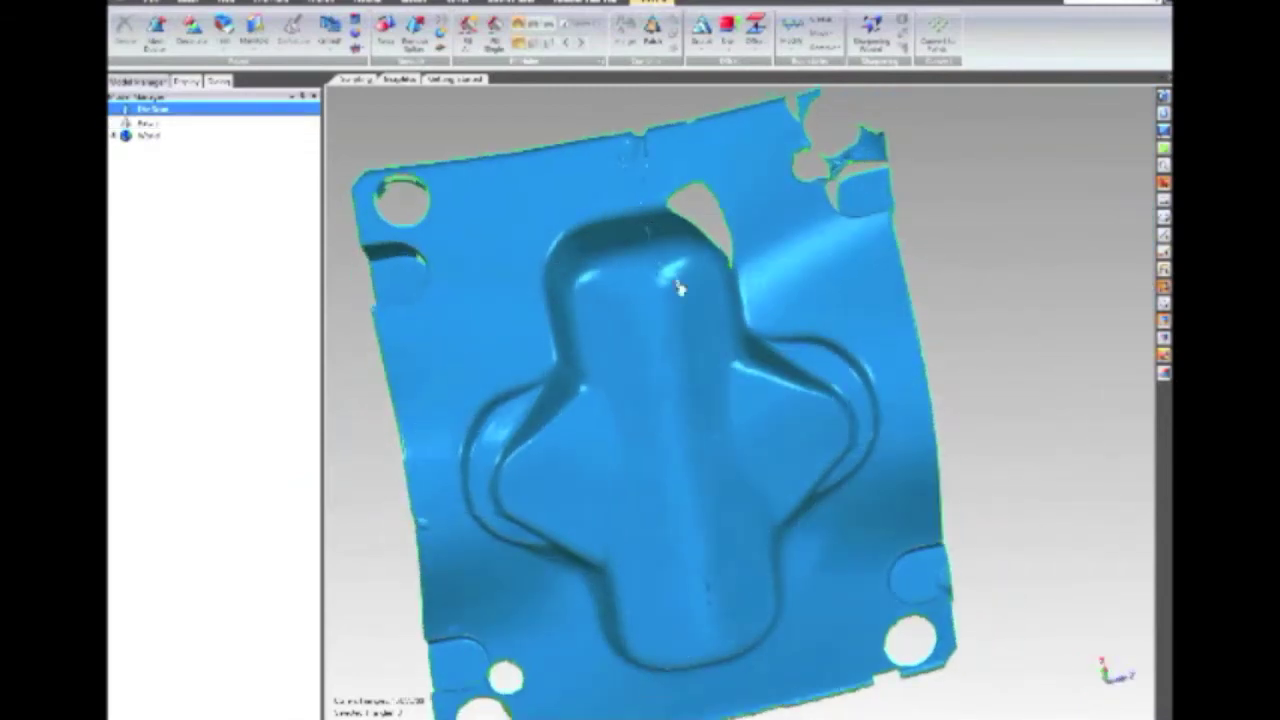
scroll(629, 180, "up", 5)
mouse_move(629, 180)
middle_mouse_down()
mouse_move(690, 205)
mouse_move(646, 230)
mouse_move(632, 198)
mouse_move(638, 208)
middle_mouse_up()
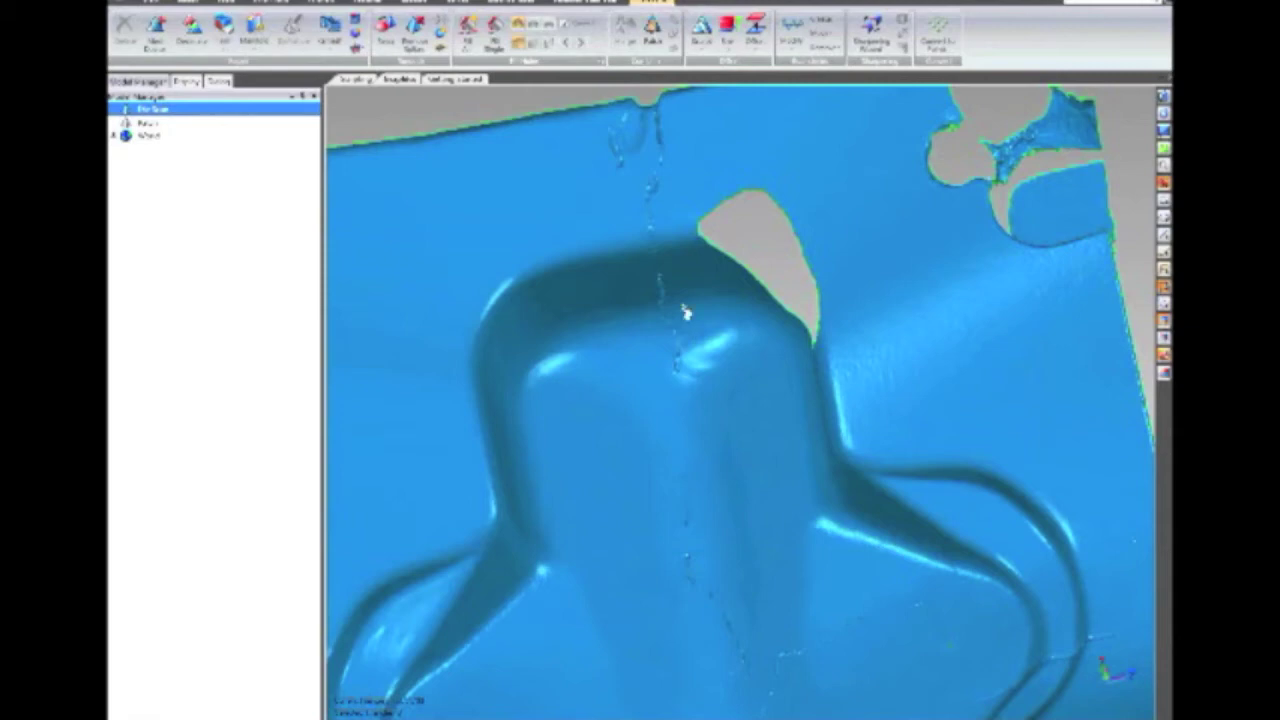
middle_click_drag(690, 356, 770, 354)
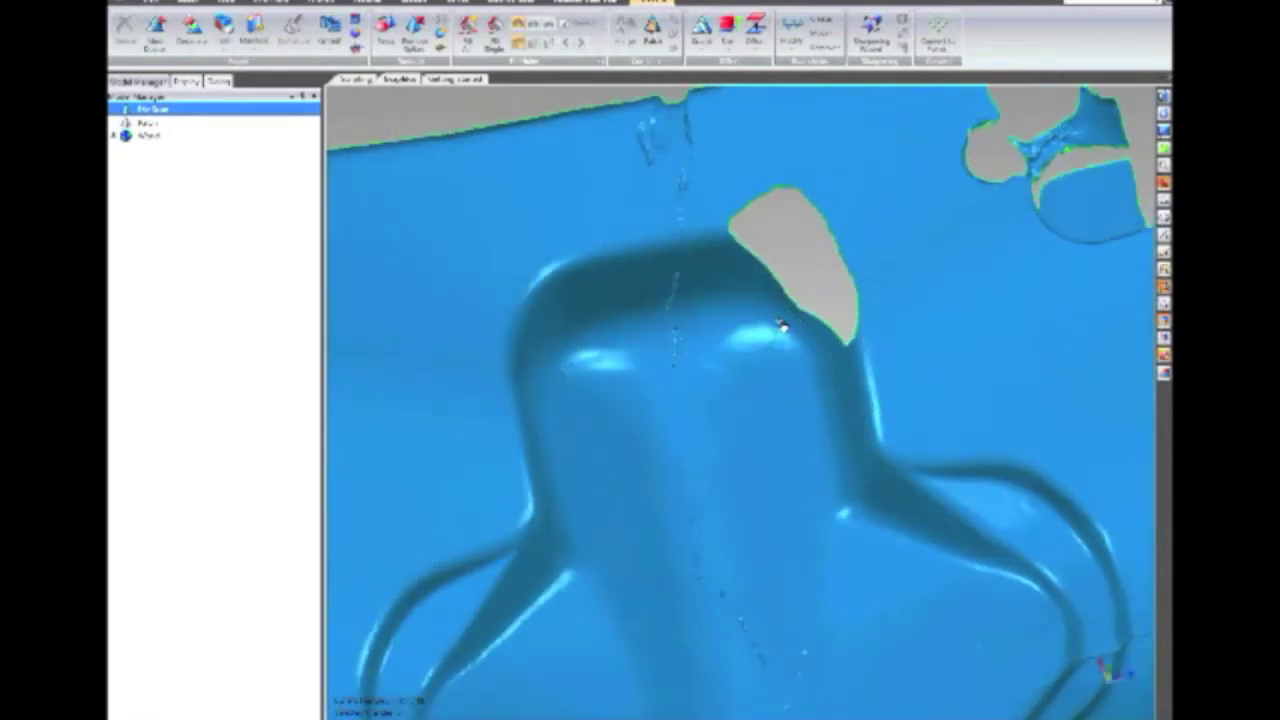
middle_click_drag(783, 329, 843, 350)
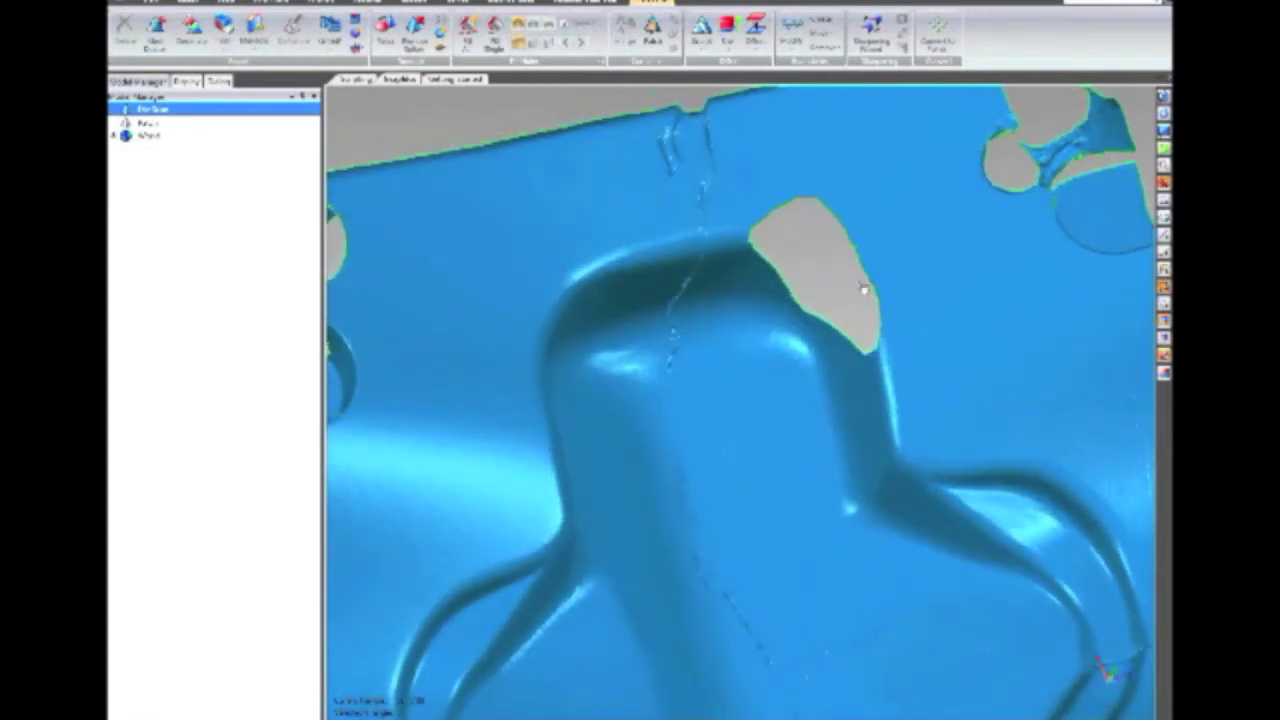
middle_click_drag(862, 288, 543, 234)
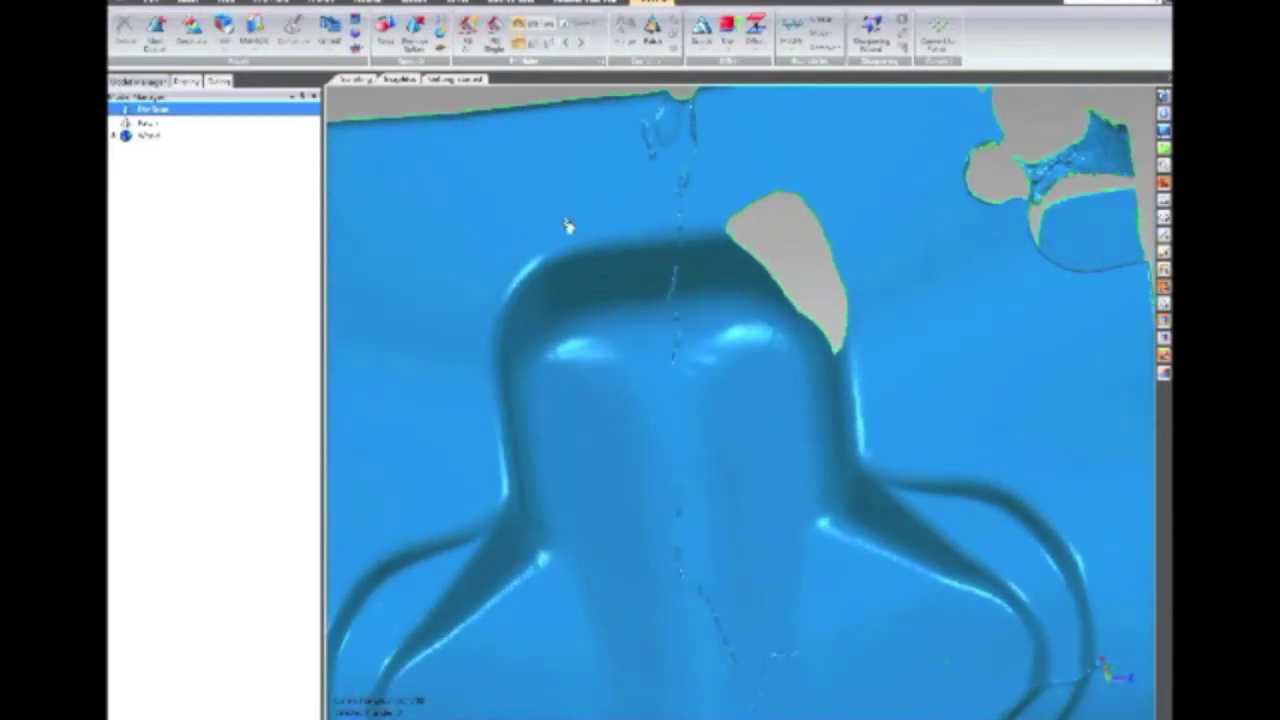
middle_click_drag(566, 325, 684, 303)
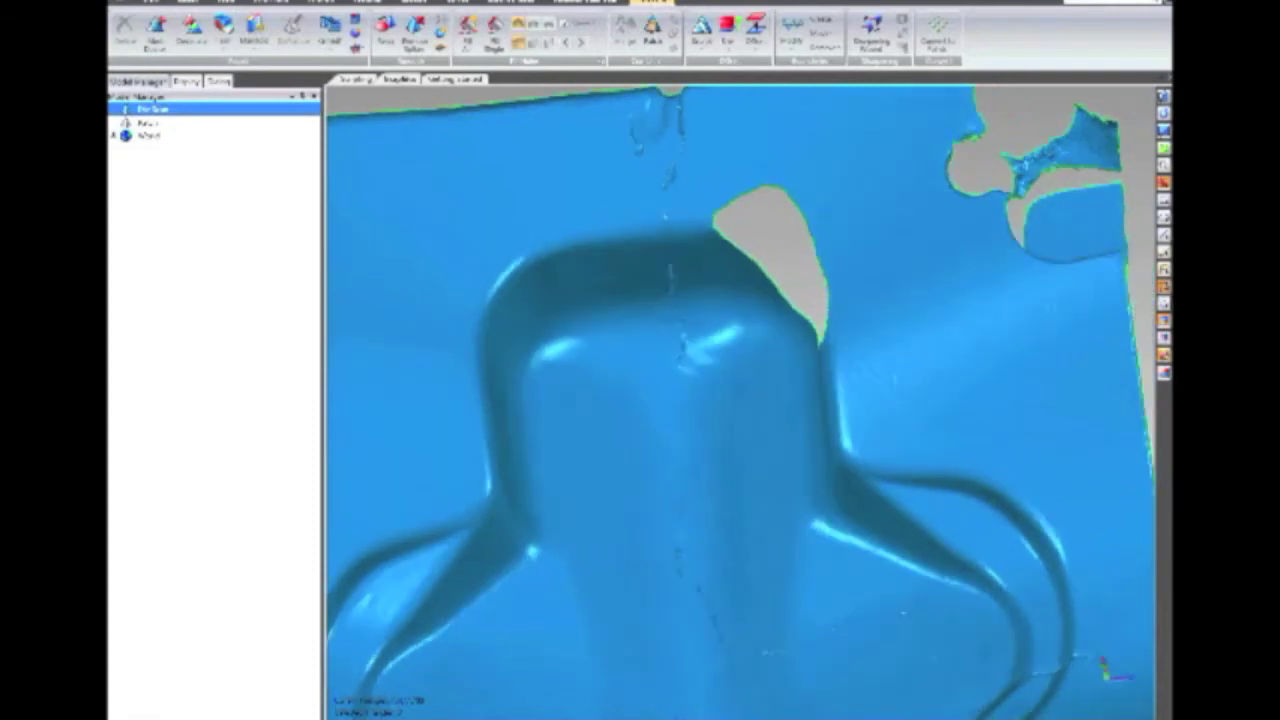
Select a polygonal region over the rounded corner opposite the hole and turn the selection into a separate object.
left_click_drag(625, 284, 599, 231)
left_click(590, 205)
left_click(437, 194)
left_click(424, 356)
left_click(508, 375)
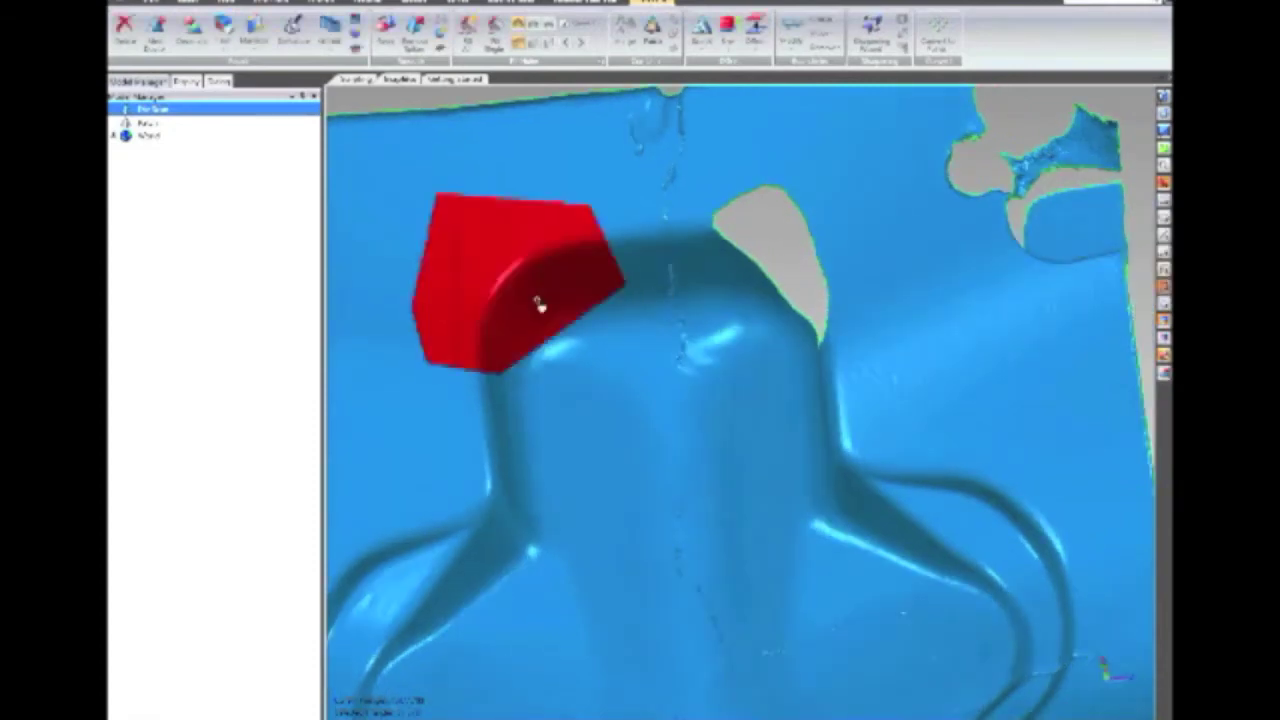
right_click(551, 237)
left_click(620, 245)
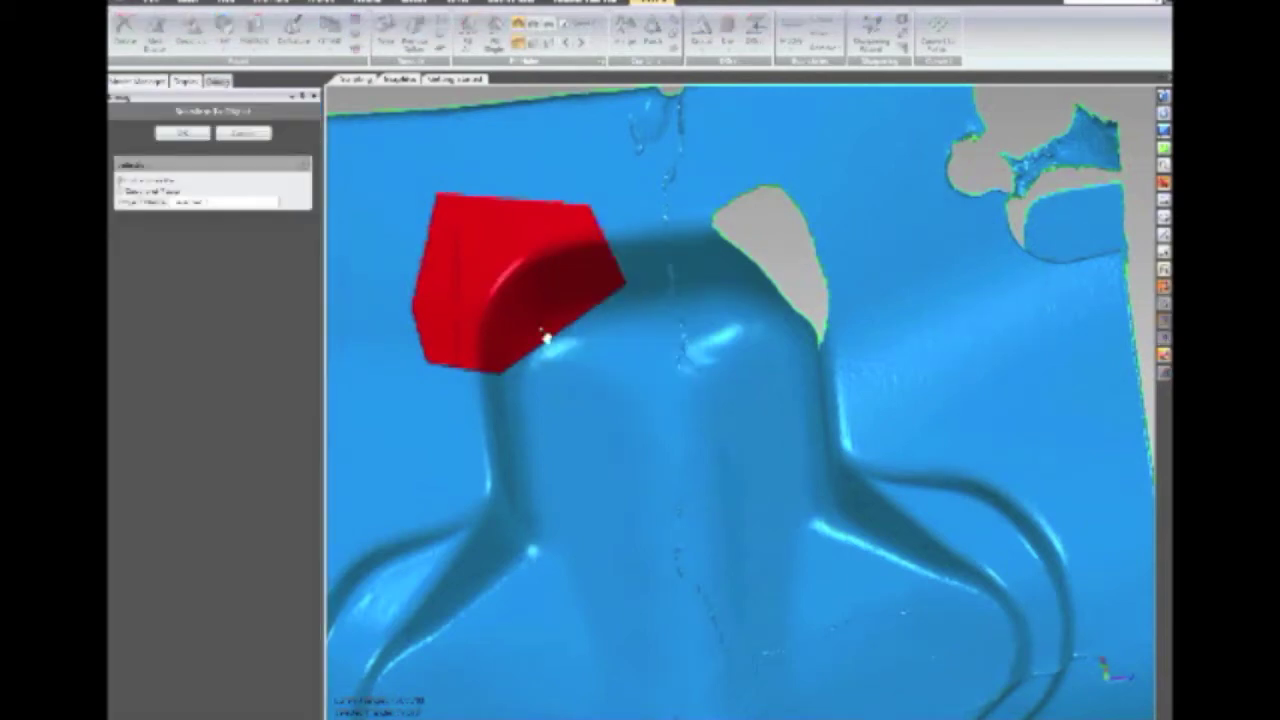
left_click(168, 138)
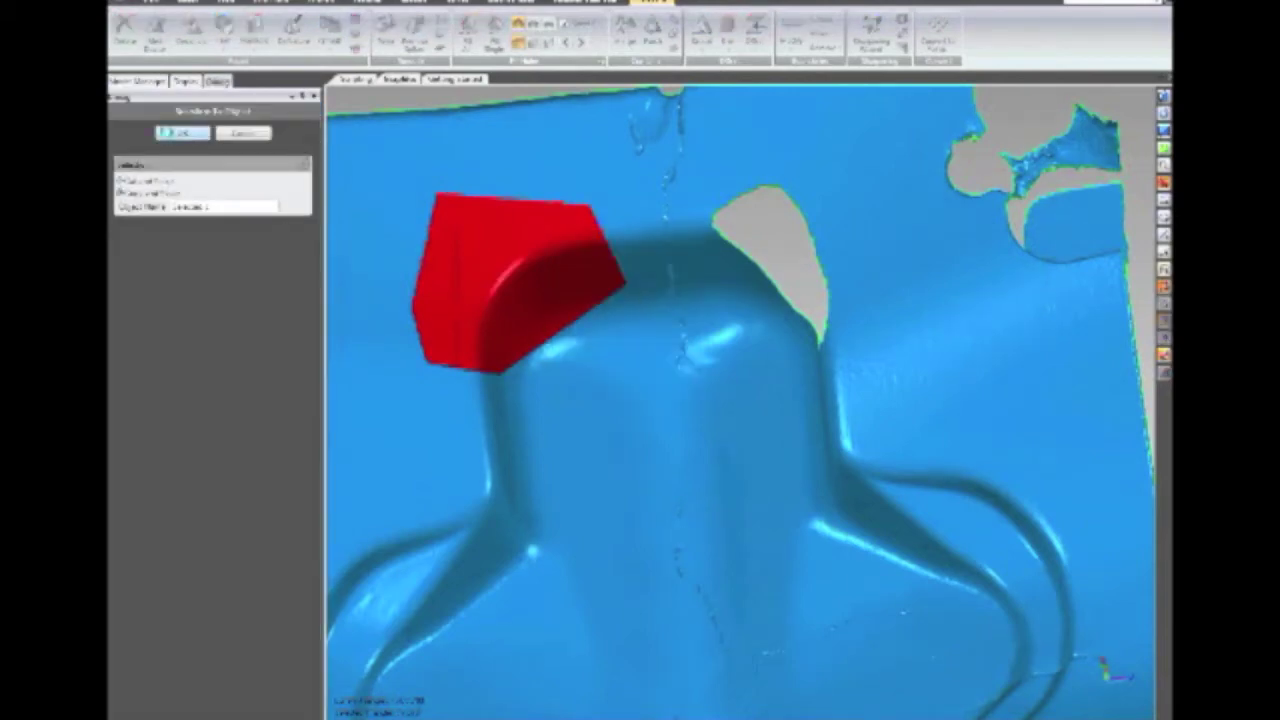
View the extracted corner object and the Patch object in relation to the hole in the die scan.
middle_click_drag(355, 194, 640, 217)
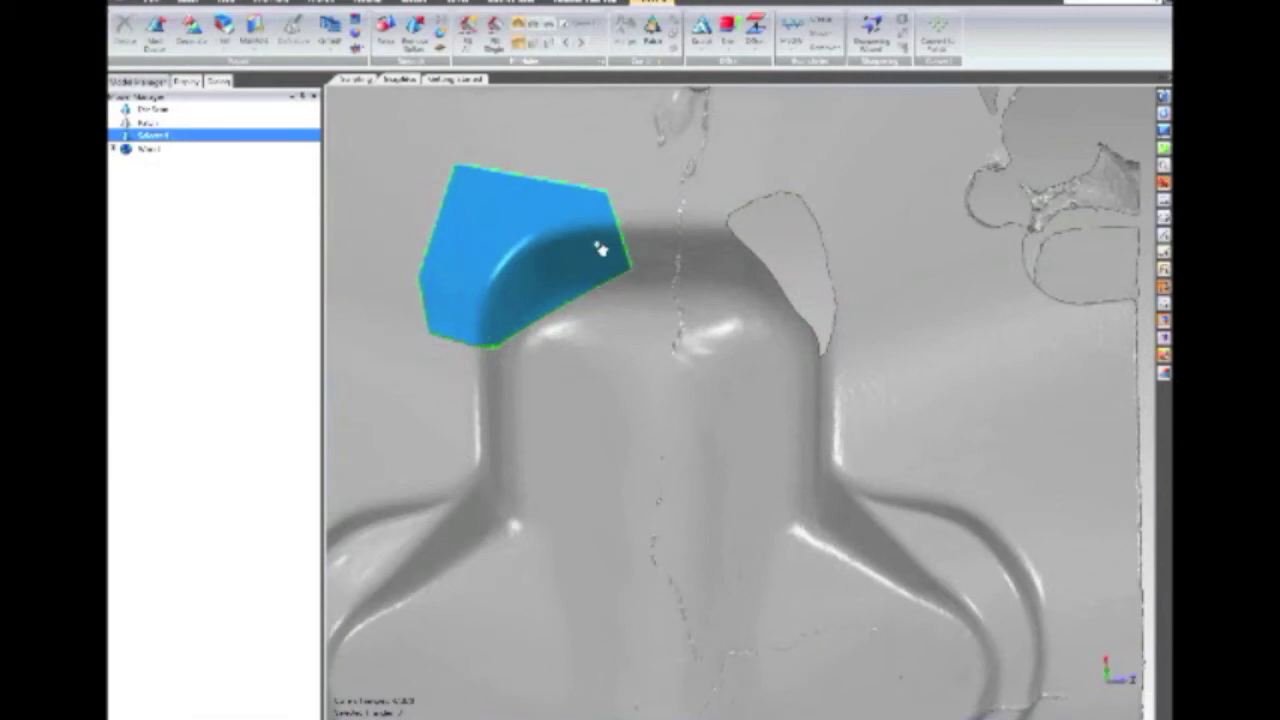
scroll(600, 246, "down", 3)
scroll(600, 250, "up", 2)
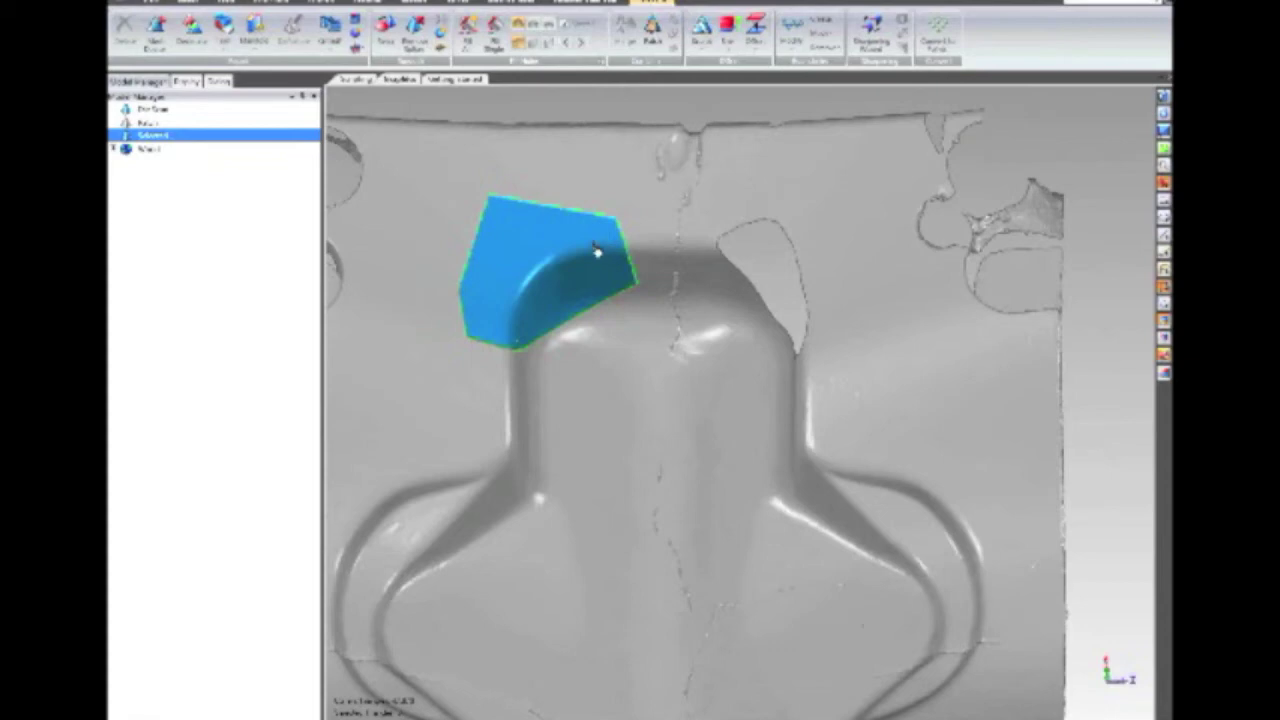
left_click(137, 123)
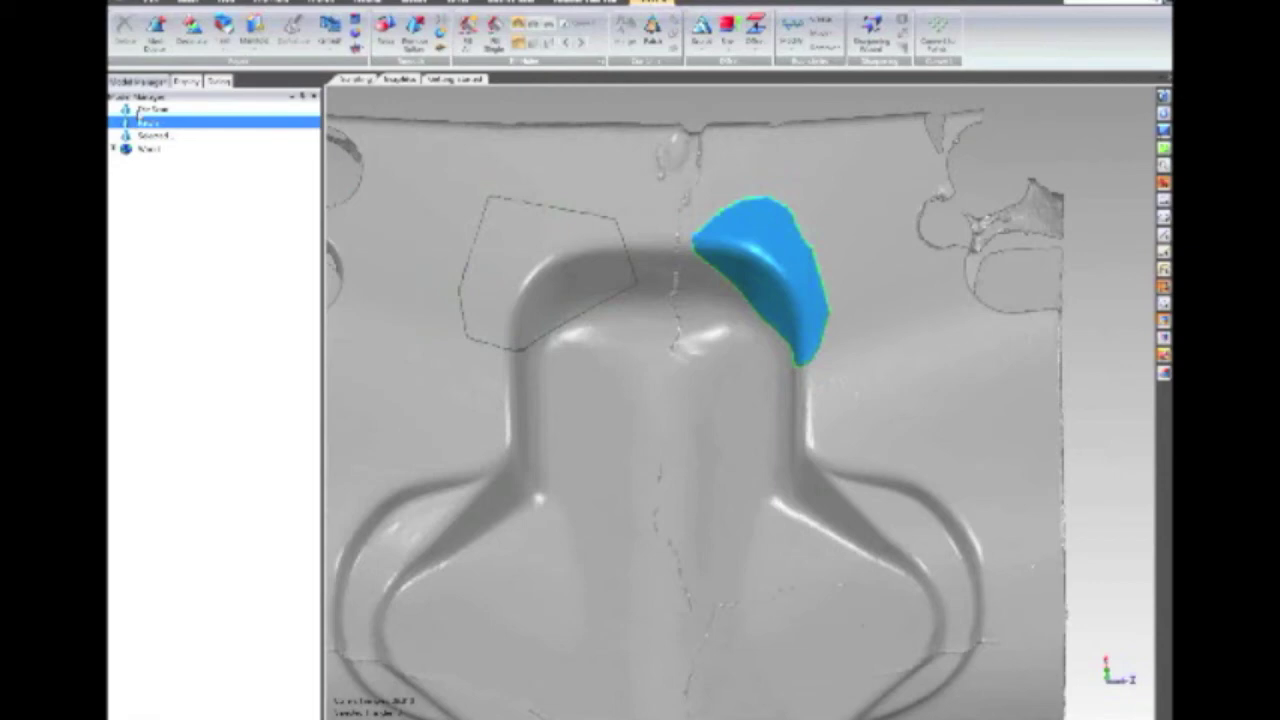
Activate the die scan mesh and start the Patch command with Patch as the patch object for the corner hole.
left_click(138, 109)
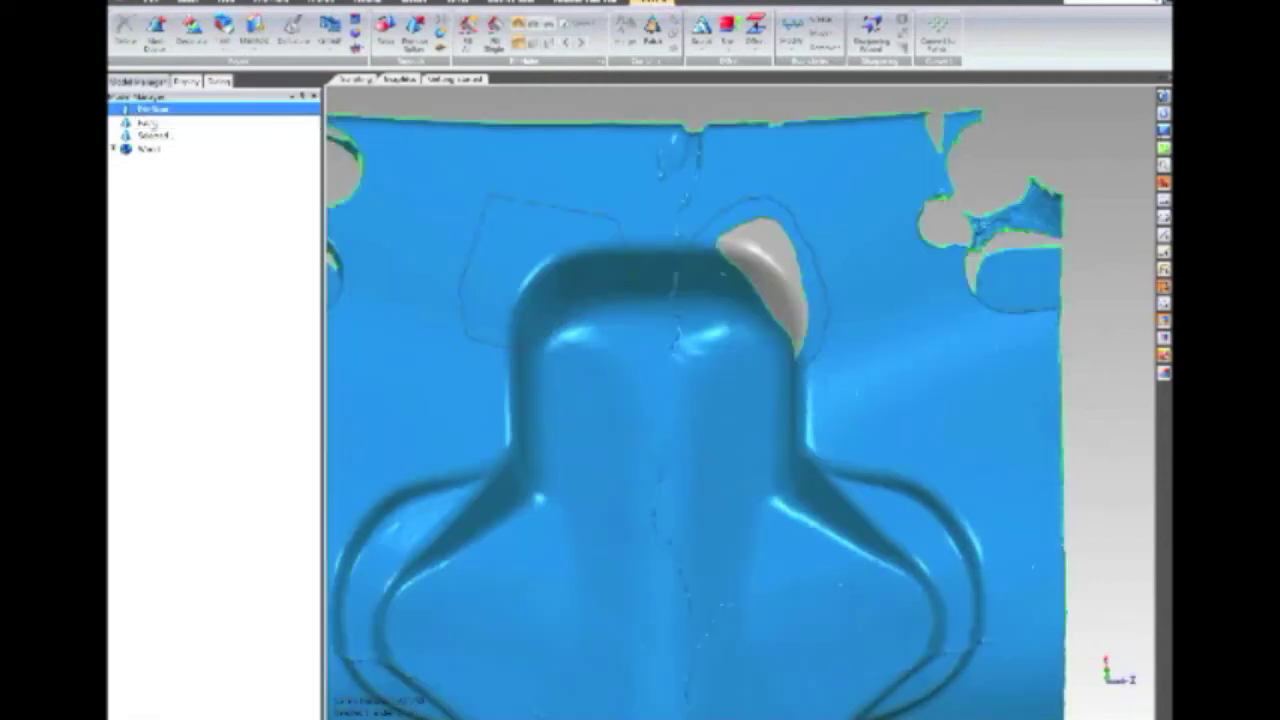
middle_click_drag(809, 317, 757, 242)
scroll(757, 240, "up", 4)
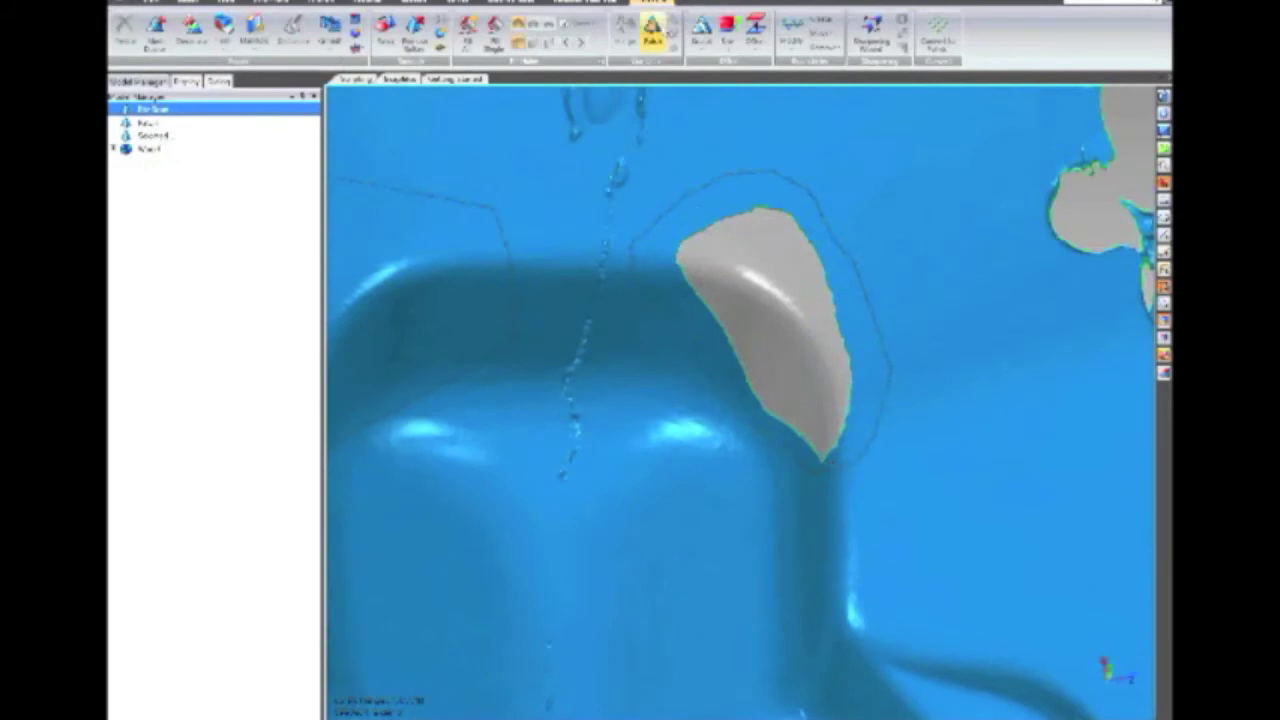
left_click(652, 32)
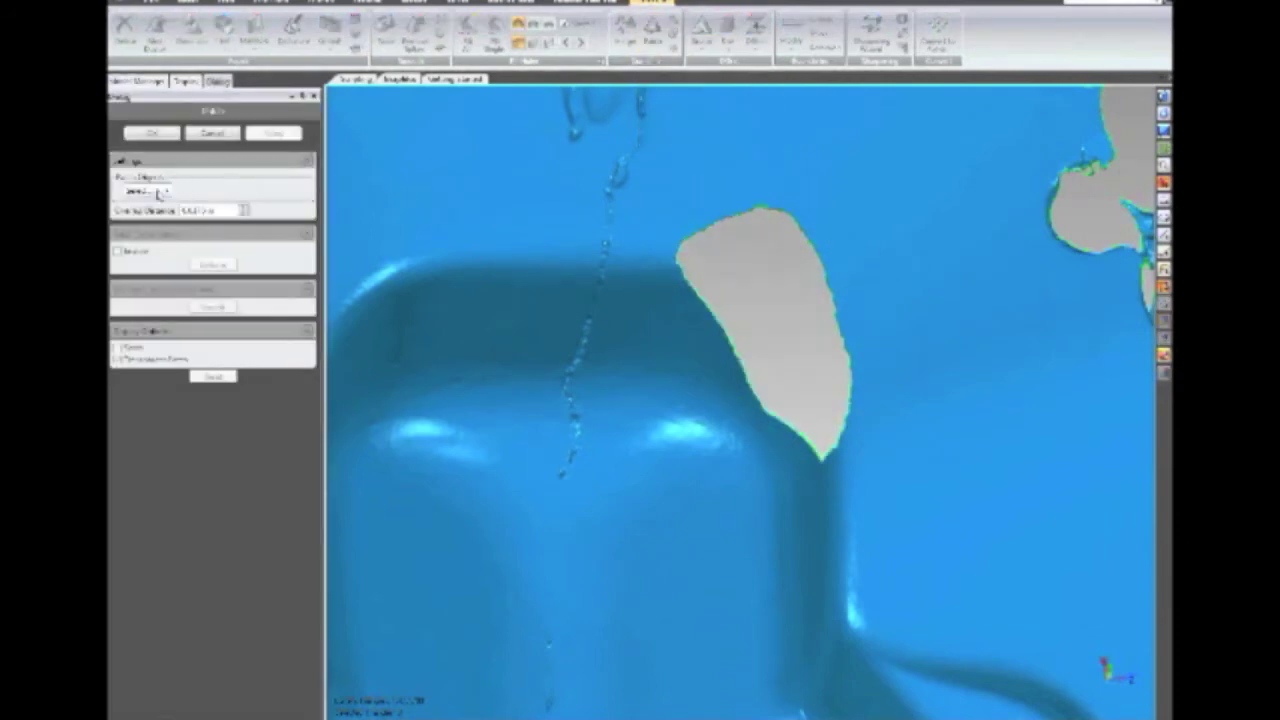
left_click(170, 191)
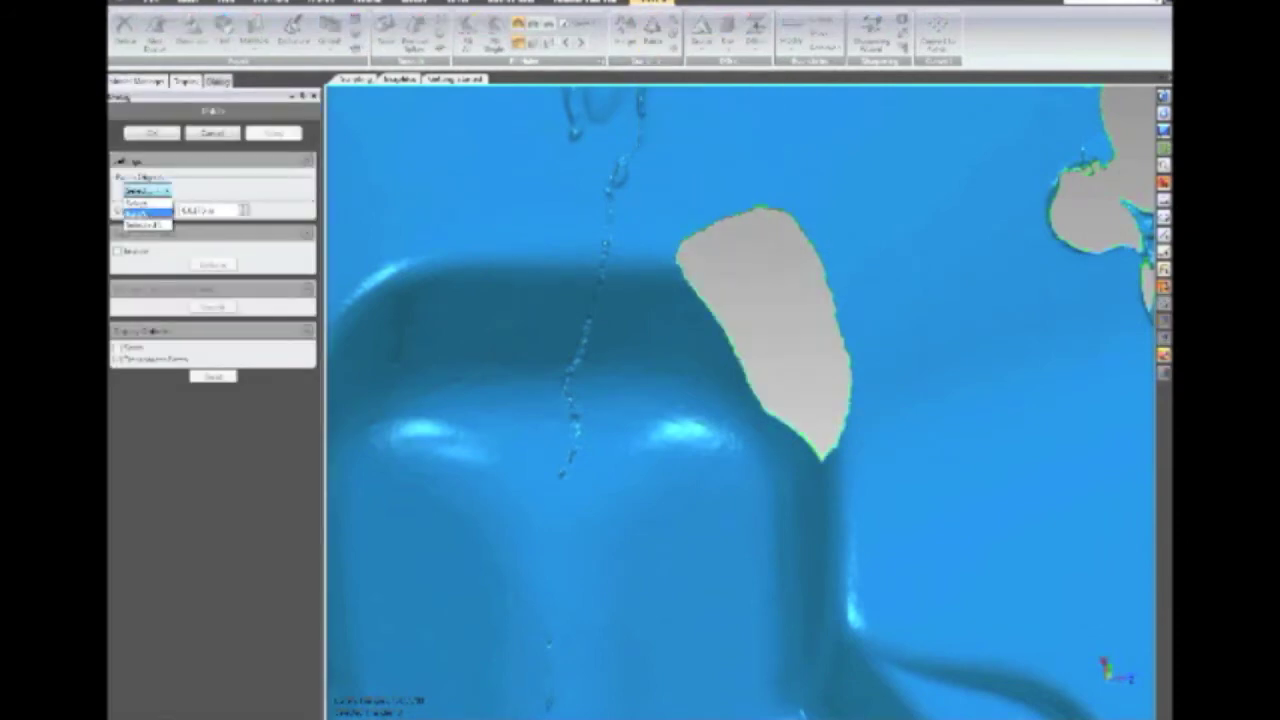
left_click(141, 213)
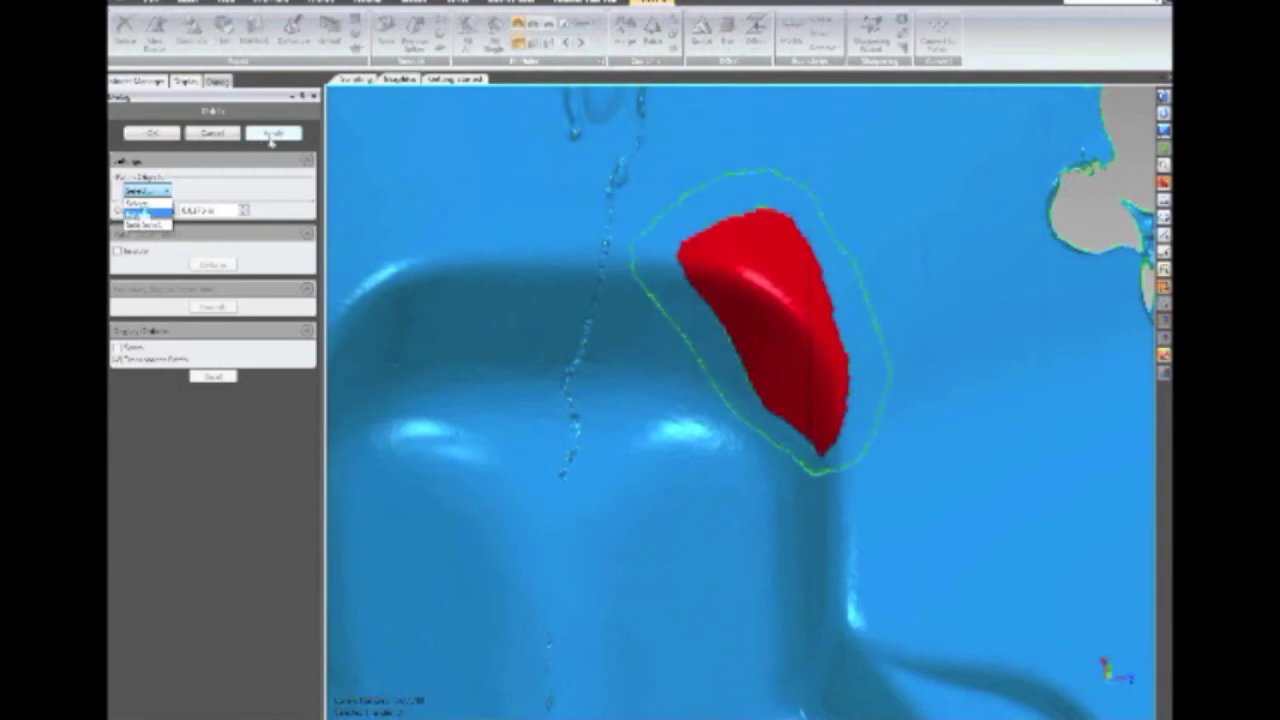
Try applying the patch without deformation, inspect the blended corner, and reset the patch operation.
left_click(271, 136)
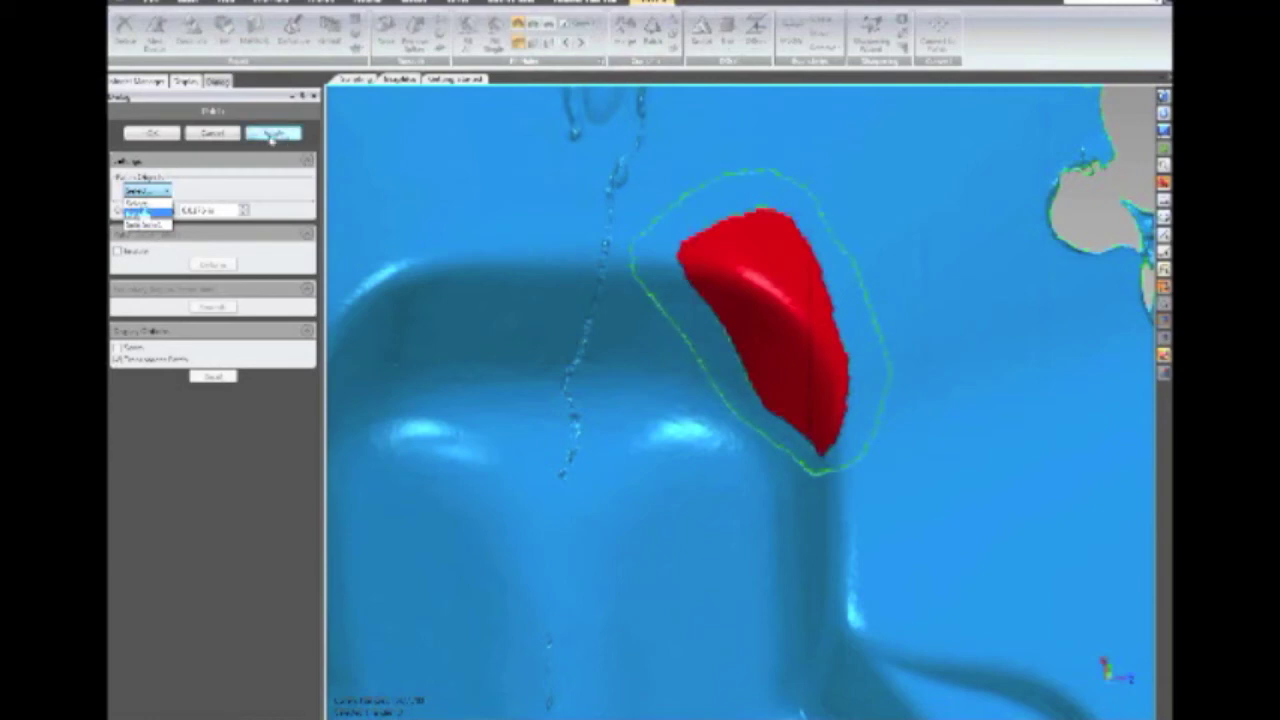
left_click(271, 136)
middle_click_drag(794, 355, 760, 238)
scroll(760, 239, "down", 3)
middle_click_drag(716, 301, 785, 405)
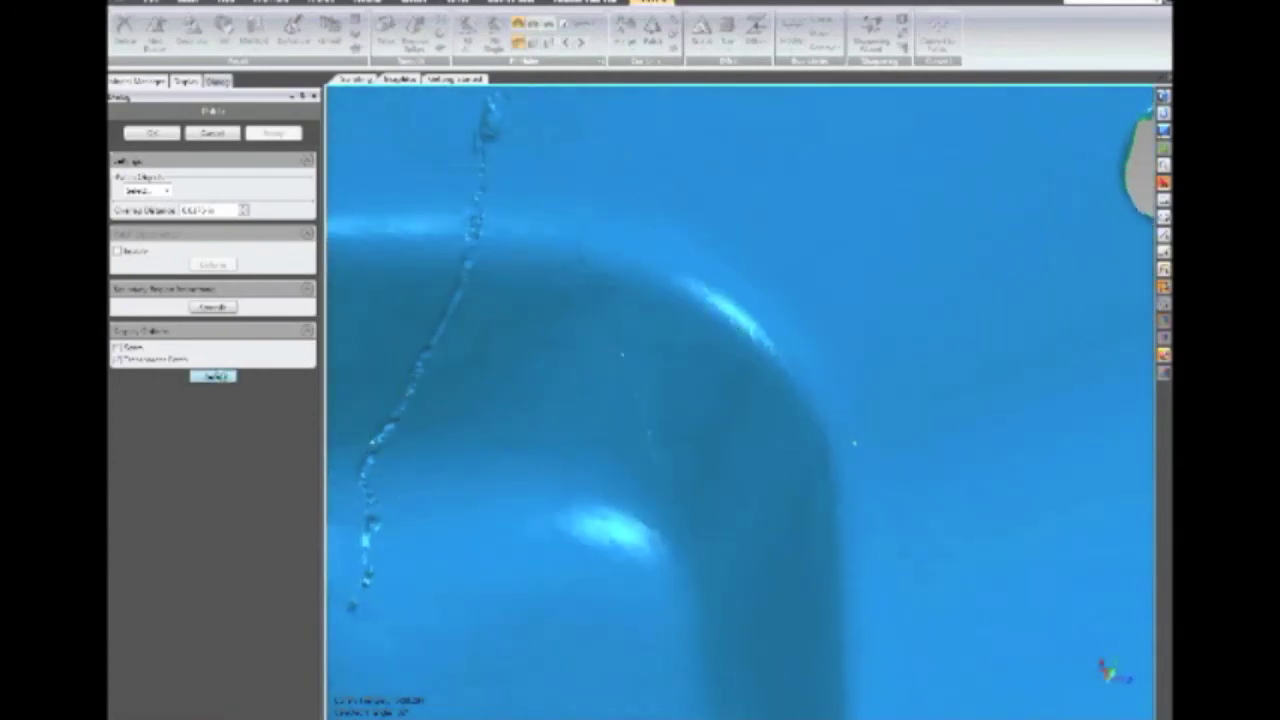
left_click(214, 375)
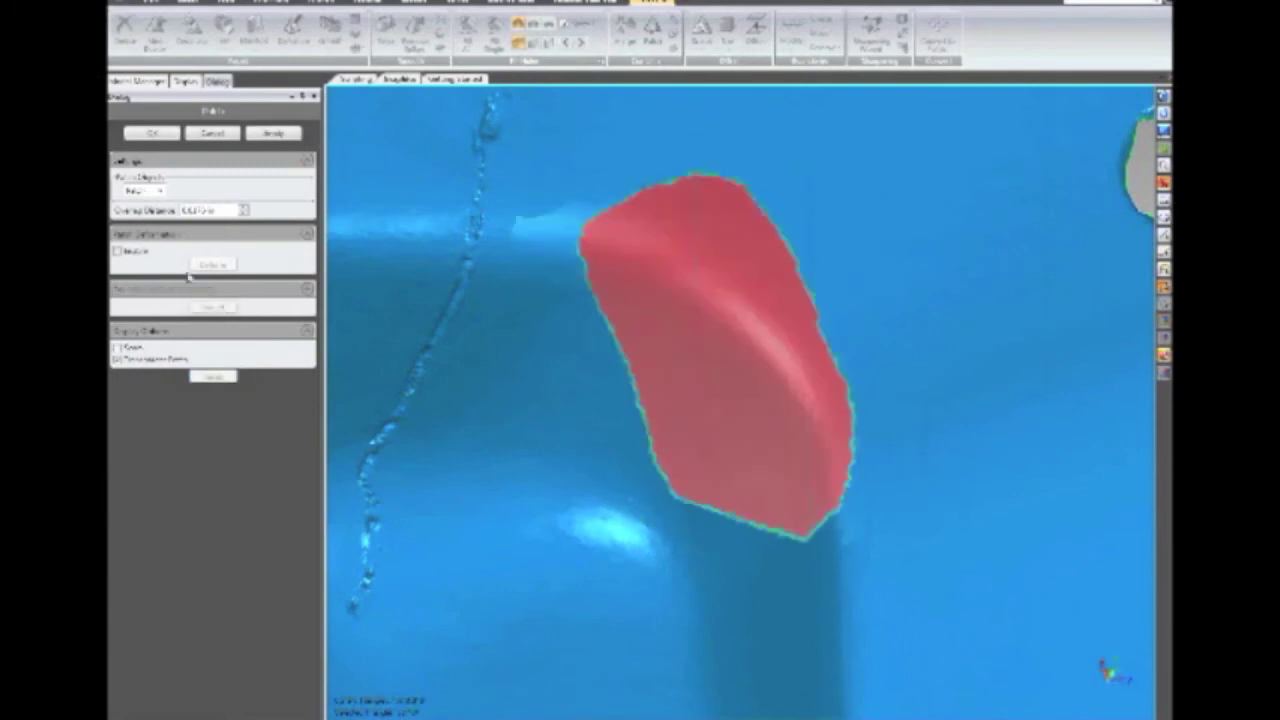
Enable patch deformation and inspect the displacement vectors along the patch boundary.
left_click(131, 254)
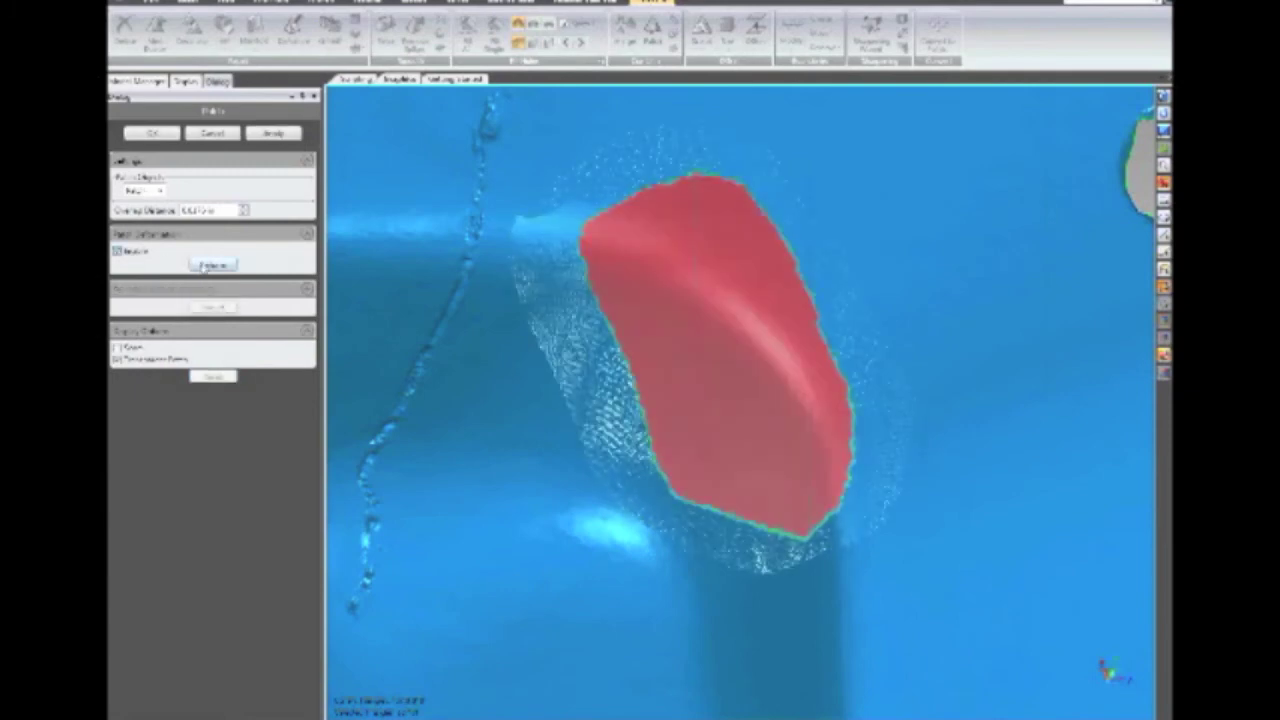
middle_click_drag(690, 389, 628, 404)
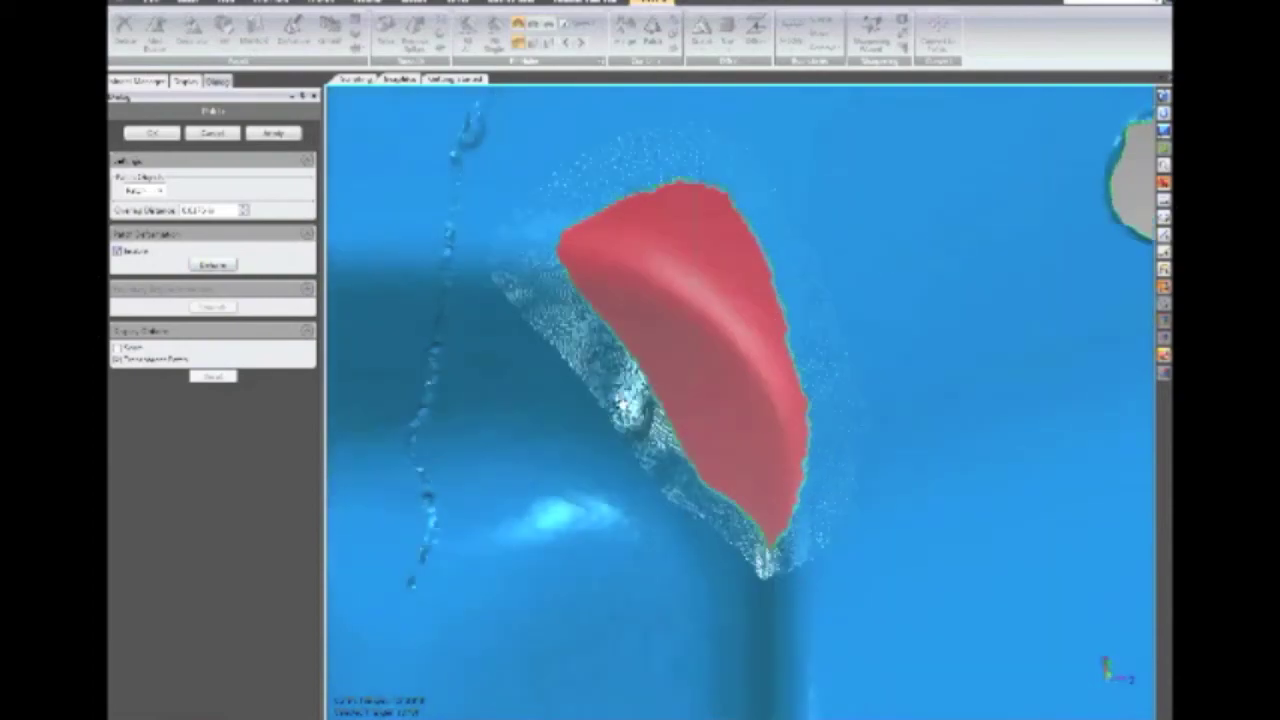
scroll(625, 404, "up", 7)
right_click_drag(689, 377, 714, 370)
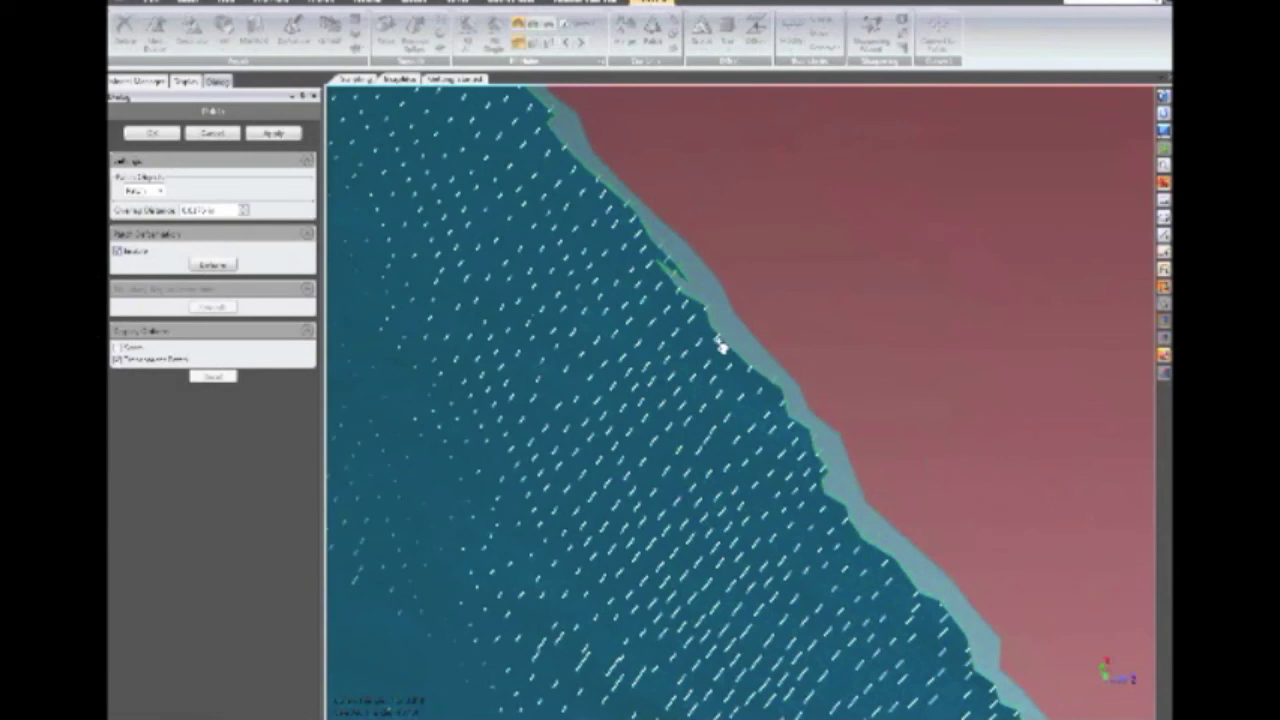
scroll(720, 343, "down", 1)
scroll(718, 343, "down", 4)
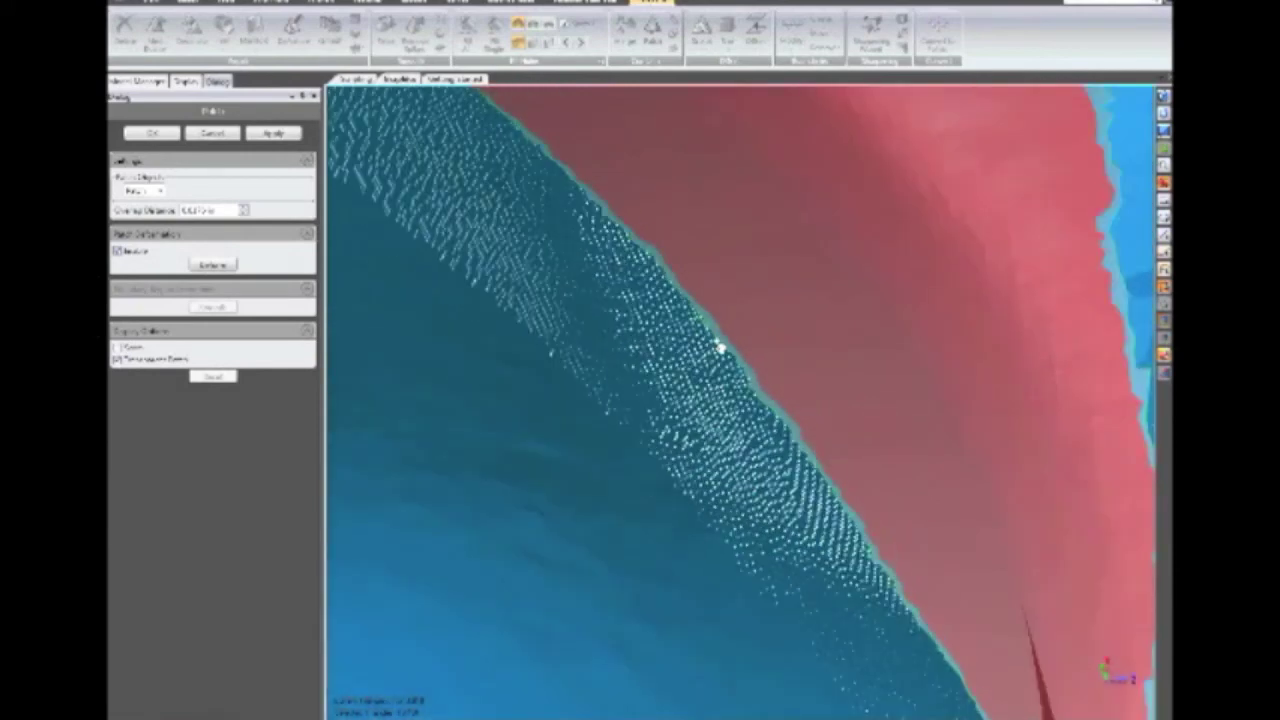
Deform the patch to match the surrounding mesh, apply it to the corner hole and finish the Patch command.
left_click(213, 266)
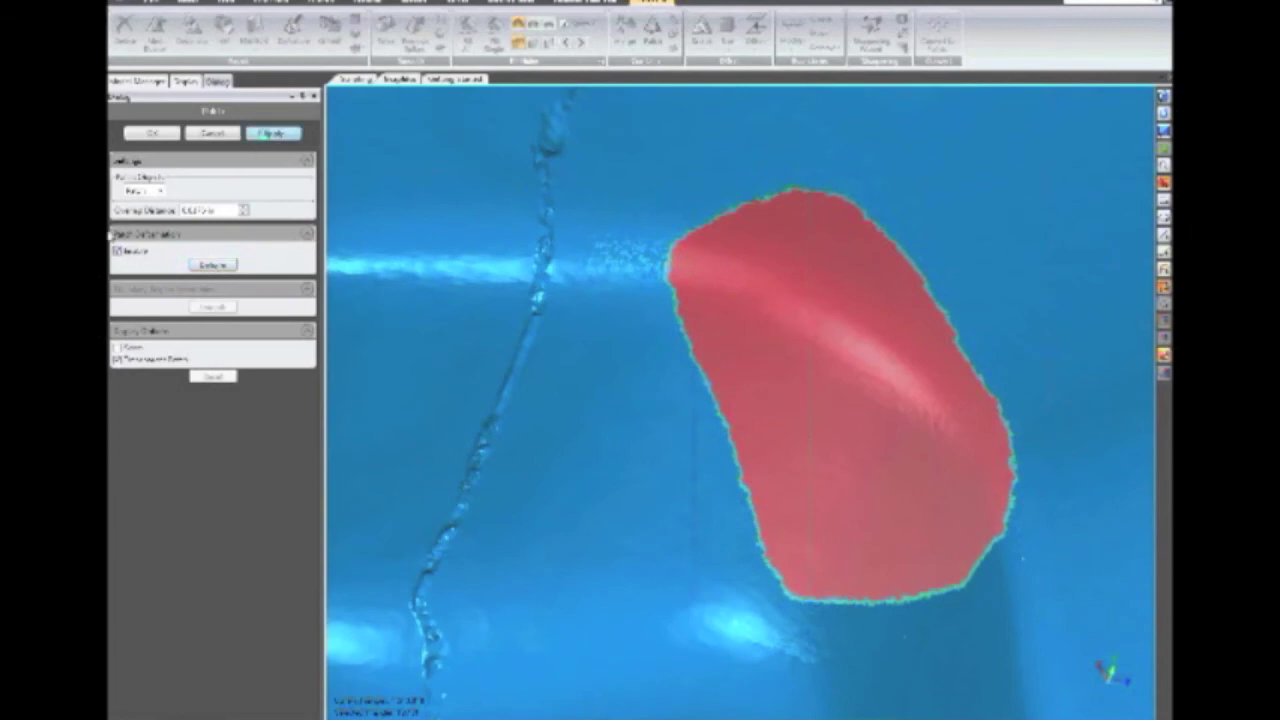
left_click(268, 135)
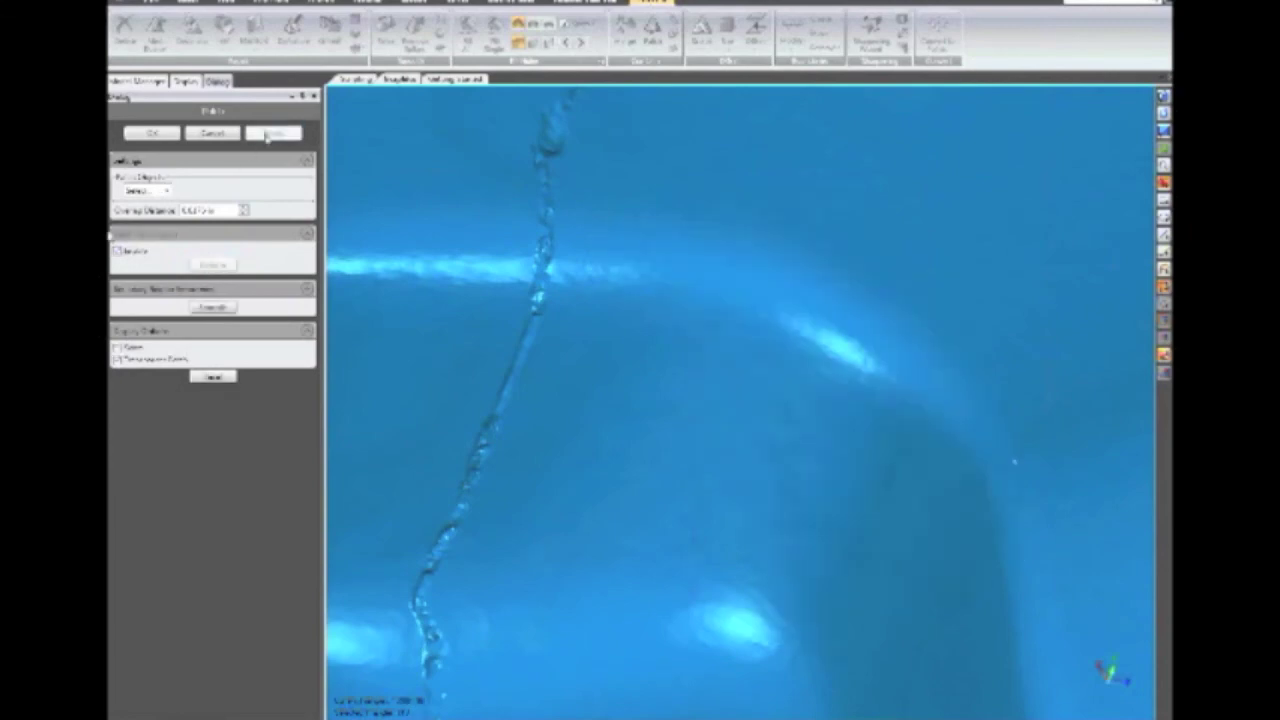
scroll(857, 436, "down", 6)
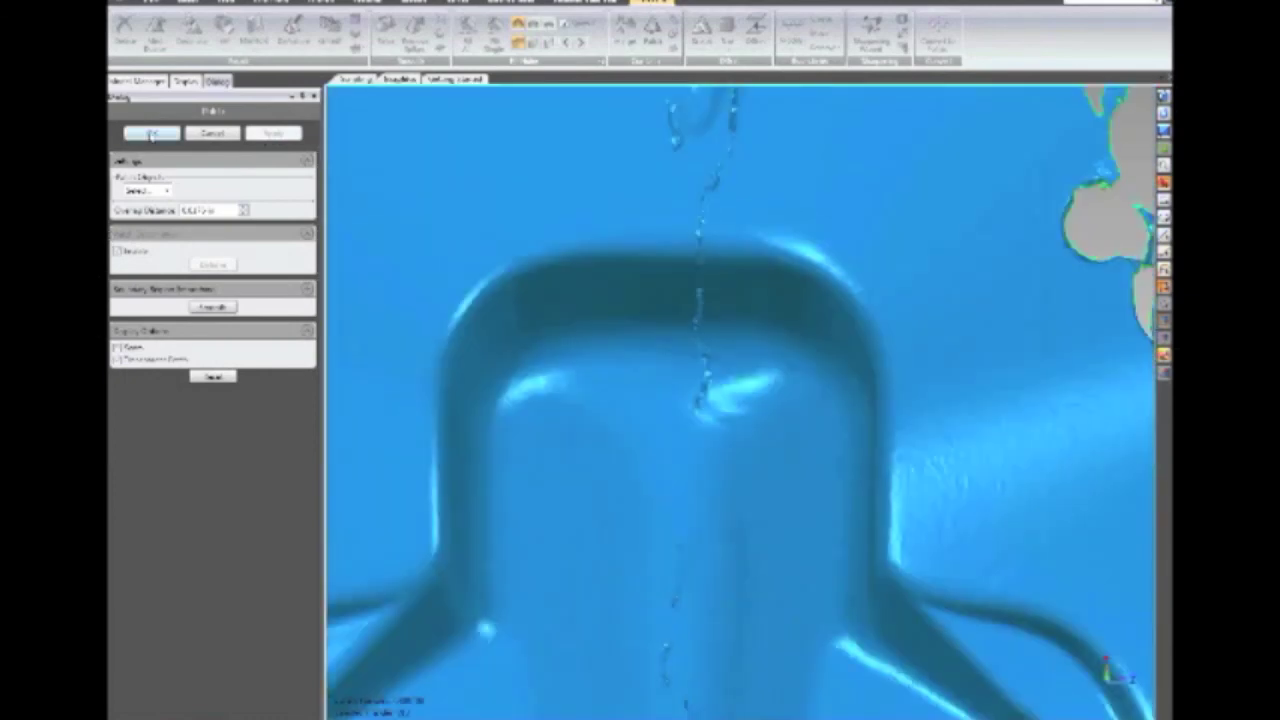
left_click(149, 134)
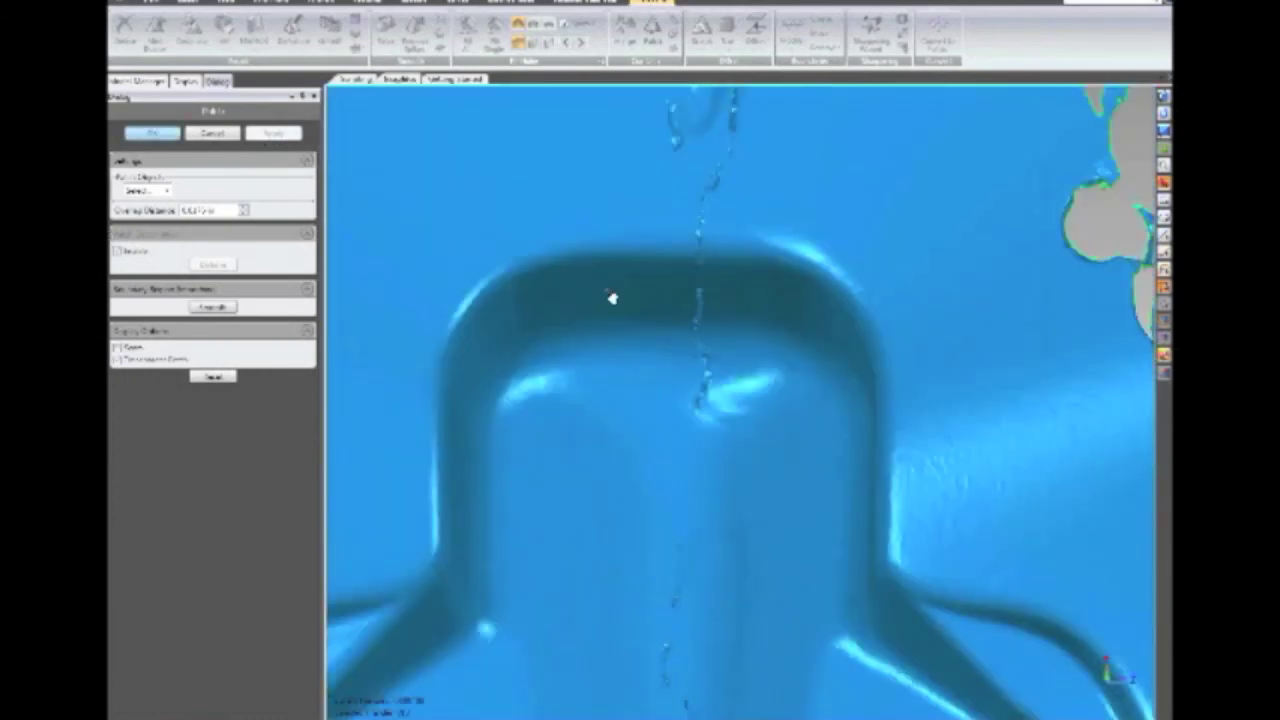